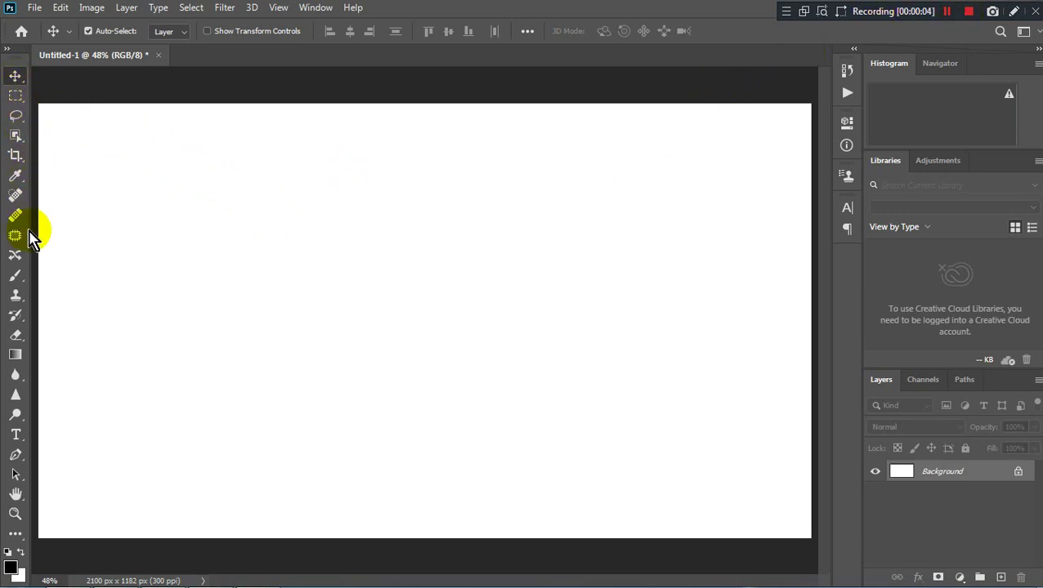
Create a narrow Lorem ipsum paragraph text box at the canvas top-left and commit it.
left_click(16, 438)
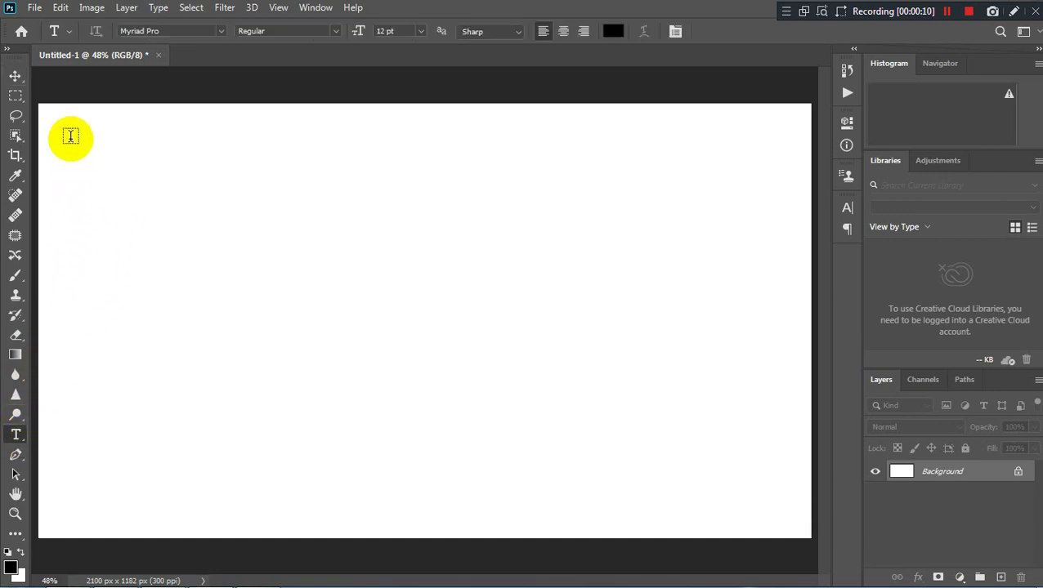
mouse_move(71, 137)
left_mouse_down()
mouse_move(448, 333)
mouse_move(758, 321)
left_mouse_up()
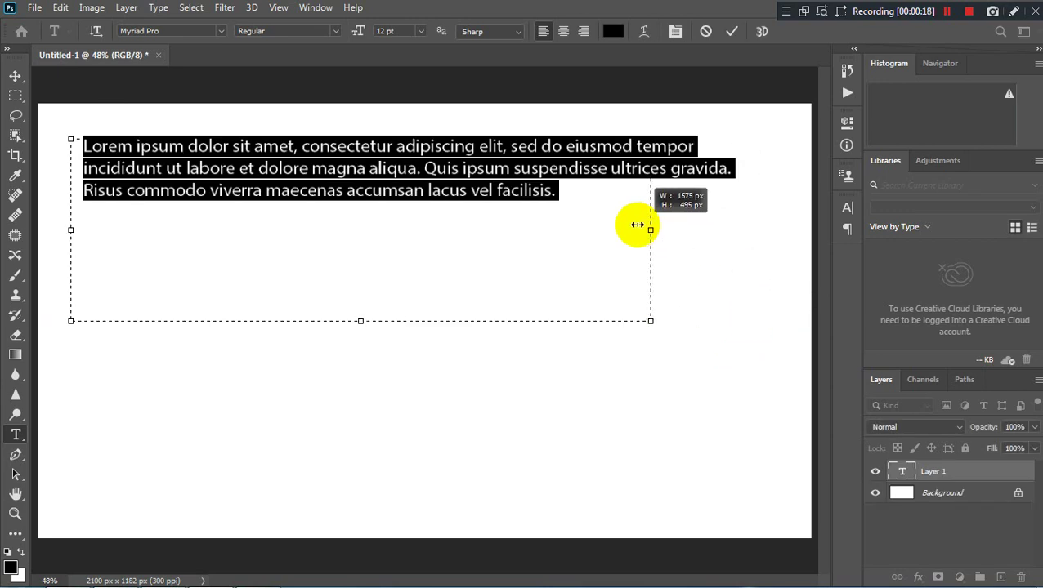
mouse_move(758, 230)
left_mouse_down()
mouse_move(464, 229)
mouse_move(368, 246)
left_mouse_up()
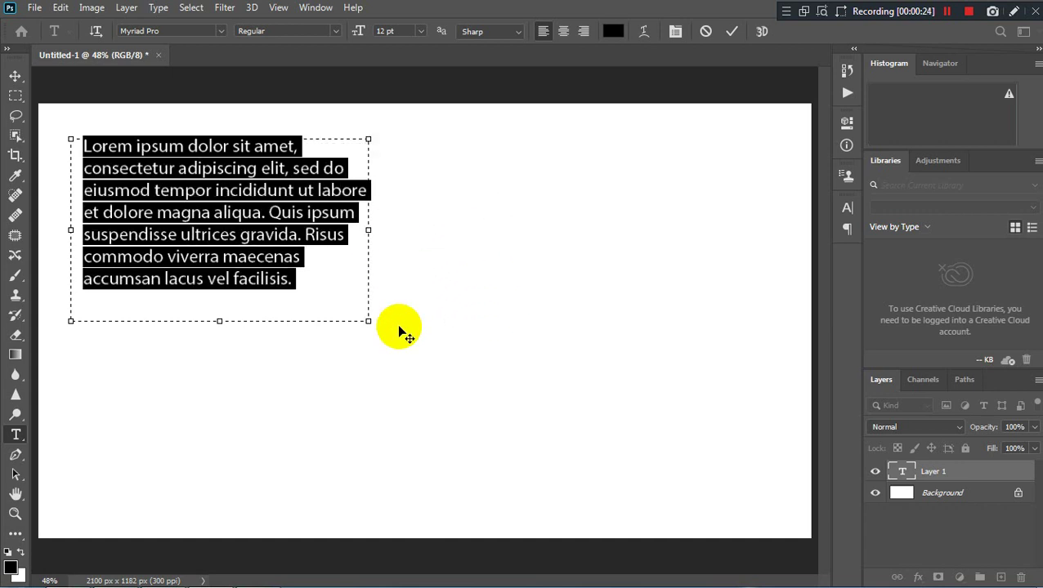
left_click(16, 75)
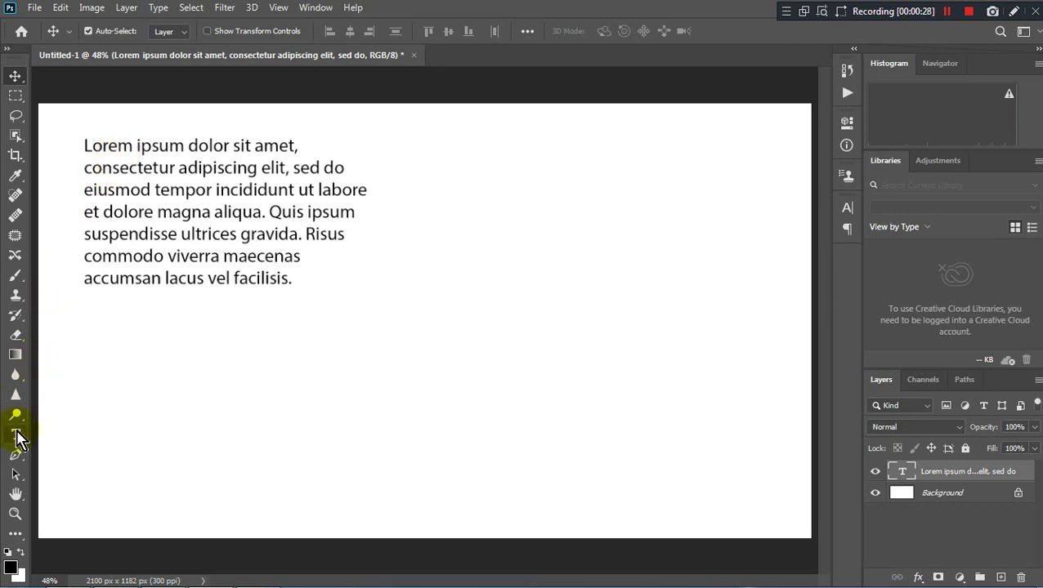
Duplicate the text layer and move the copy to the canvas's right half.
right_click(951, 477)
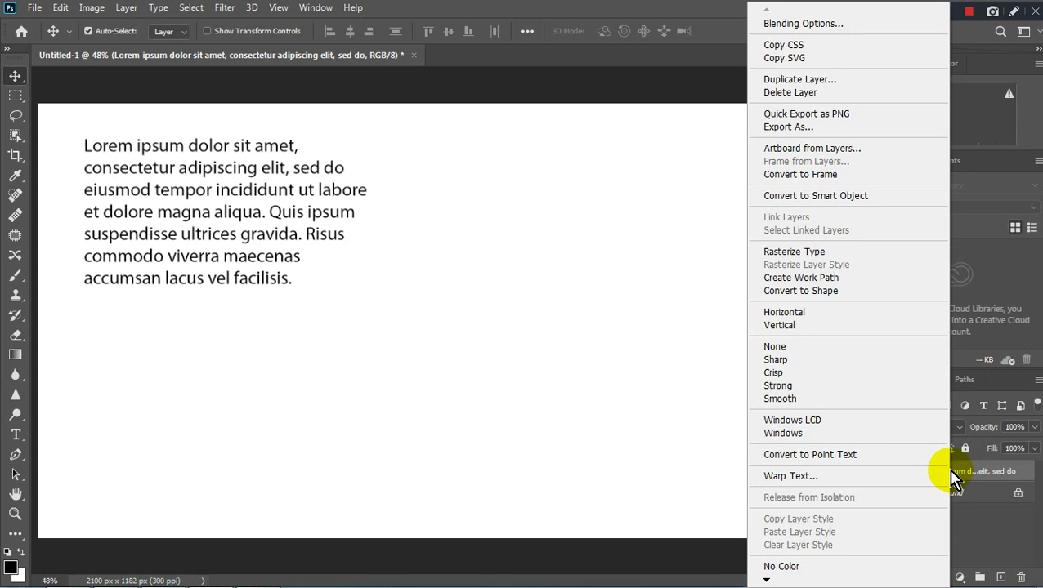
left_click(871, 83)
left_click(647, 158)
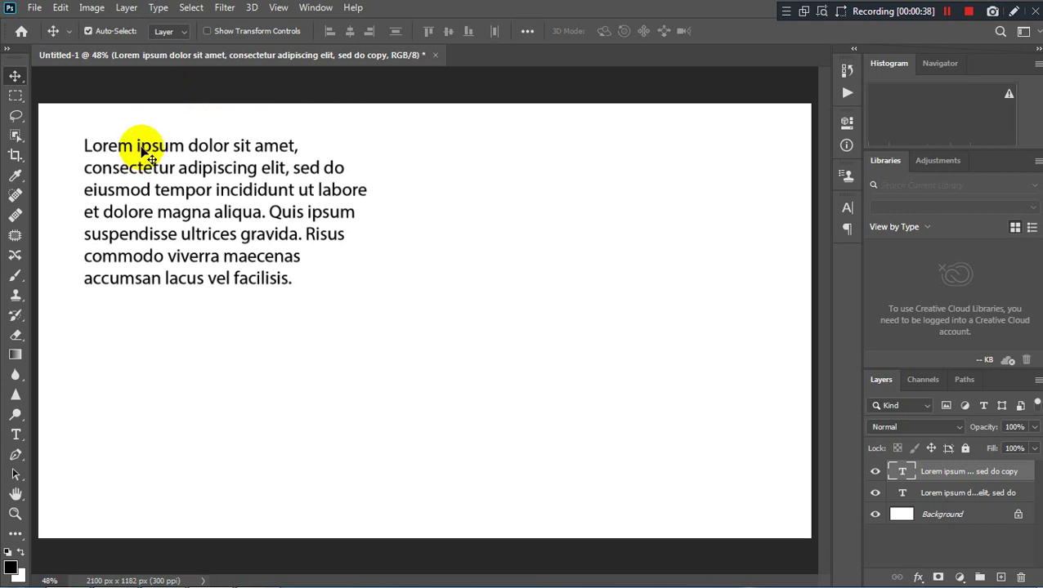
left_click_drag(142, 151, 544, 148)
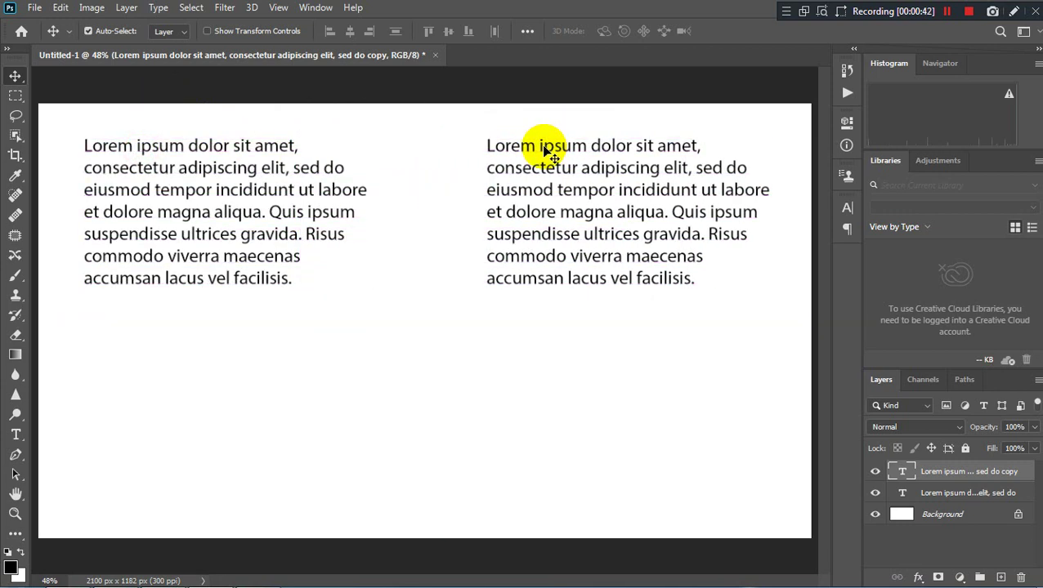
Make two more duplicates of the paragraph text layer.
right_click(954, 476)
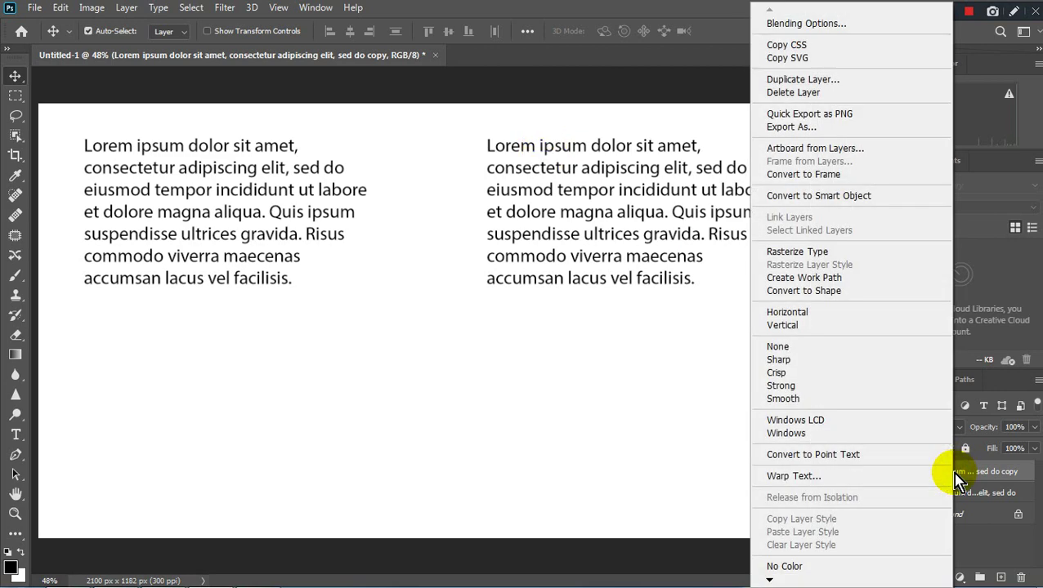
left_click(842, 79)
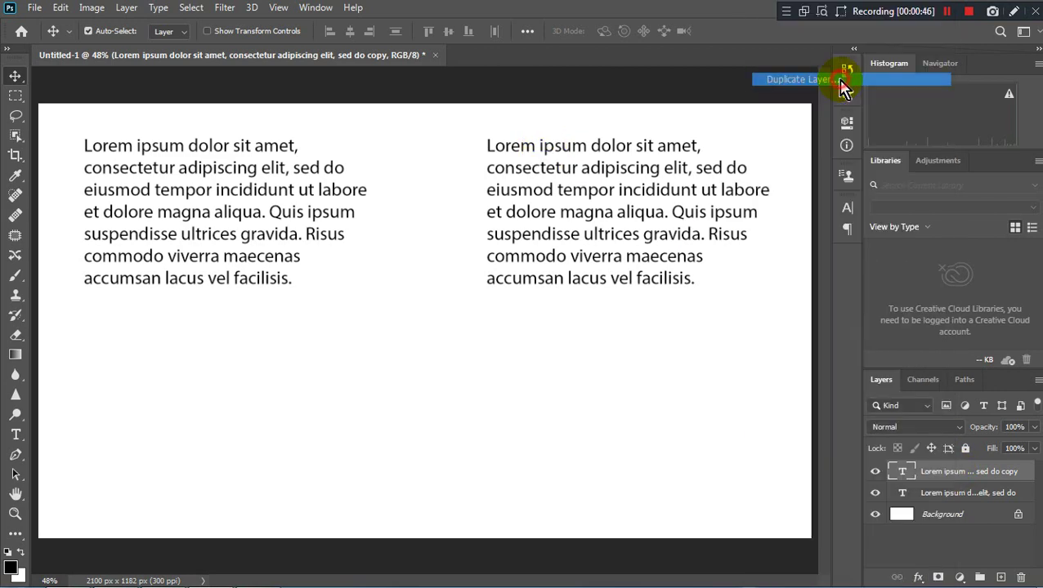
left_click(659, 161)
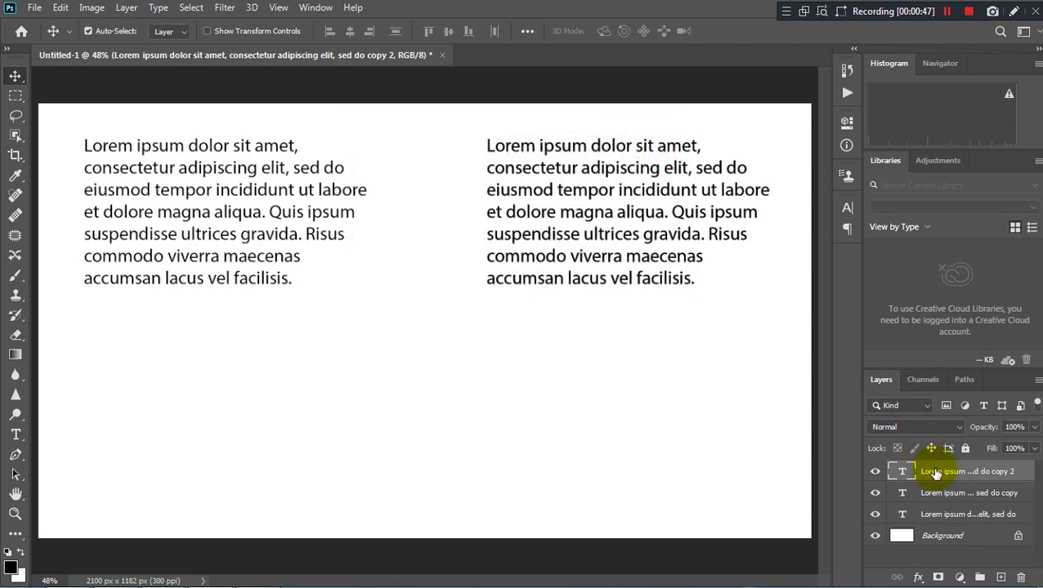
right_click(926, 473)
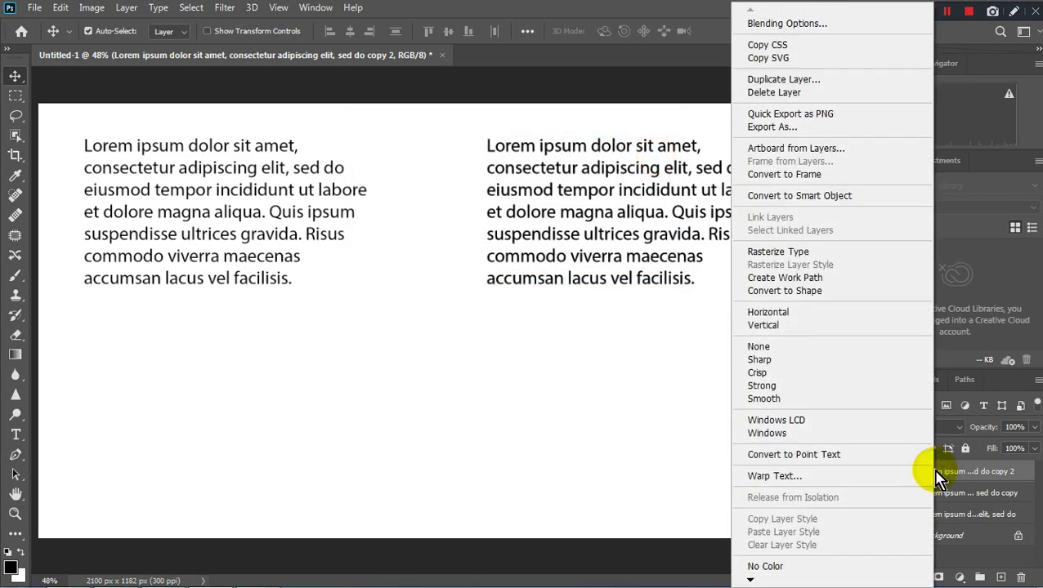
left_click(842, 79)
left_click(653, 159)
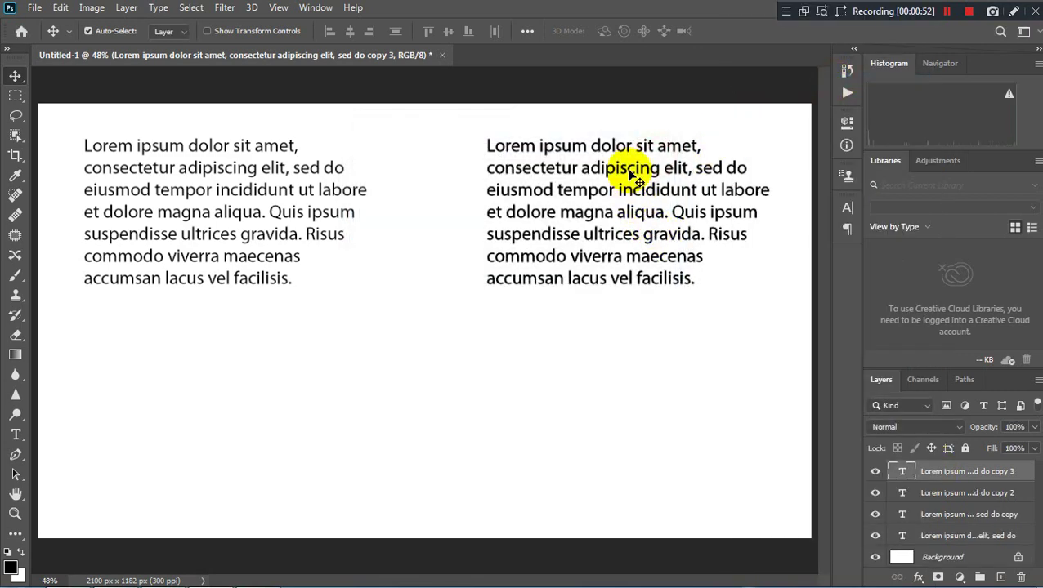
Move the copies to the lower left and lower right, then select the original top-left layer.
left_click_drag(628, 175, 223, 380)
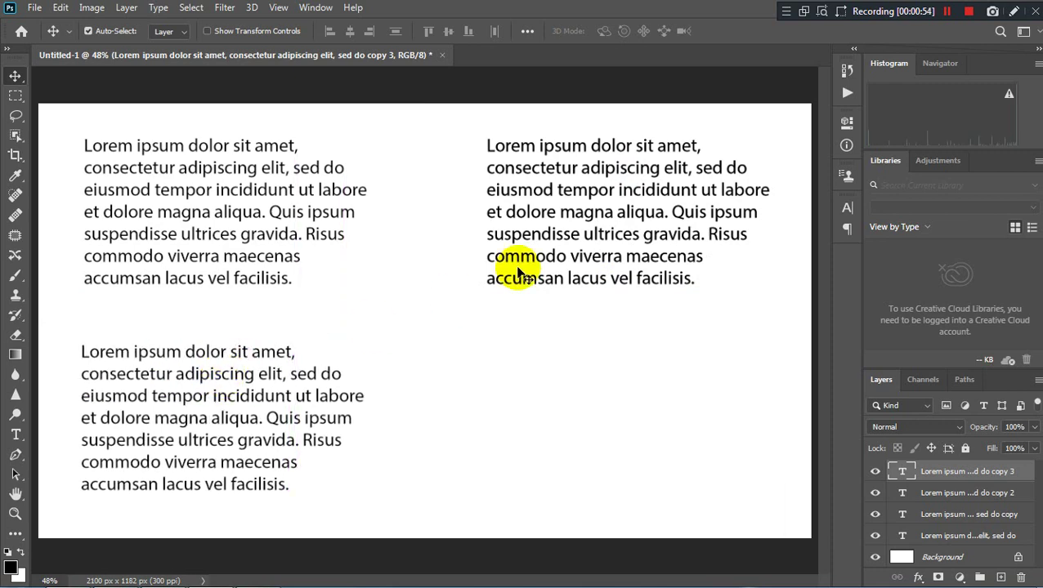
right_click(689, 242)
left_click(691, 240)
mouse_move(692, 242)
left_mouse_down()
mouse_move(691, 451)
mouse_move(689, 441)
left_mouse_up()
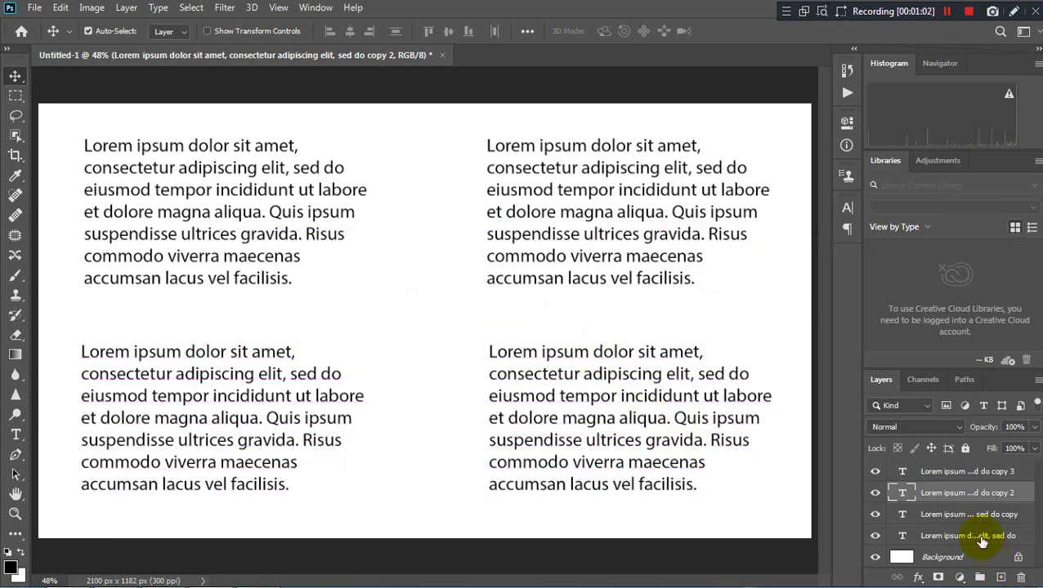
left_click(983, 541)
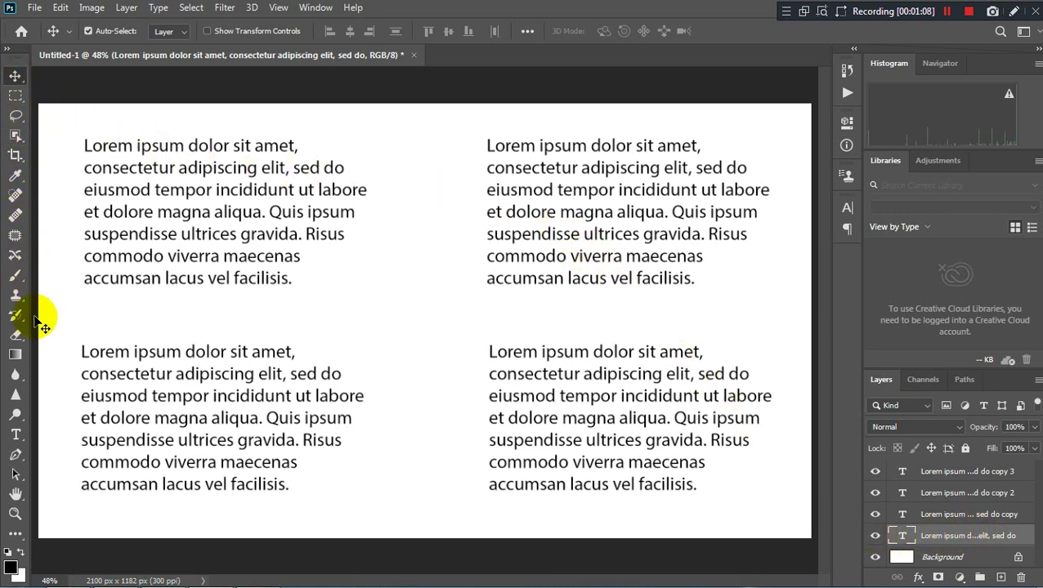
Apply Justify All to the top-left paragraph with a 0 pt left indent.
left_click(16, 435)
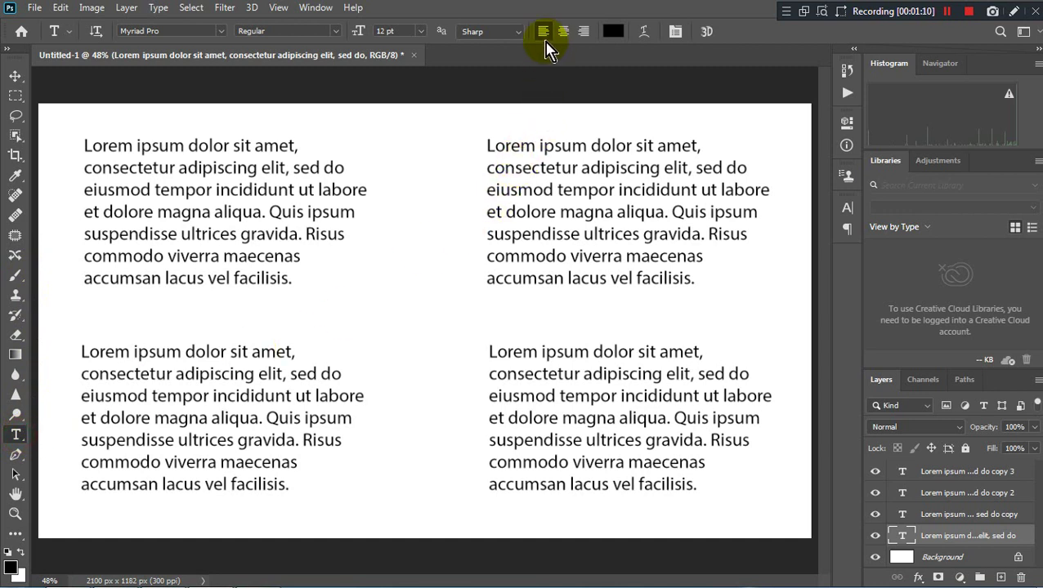
left_click(676, 37)
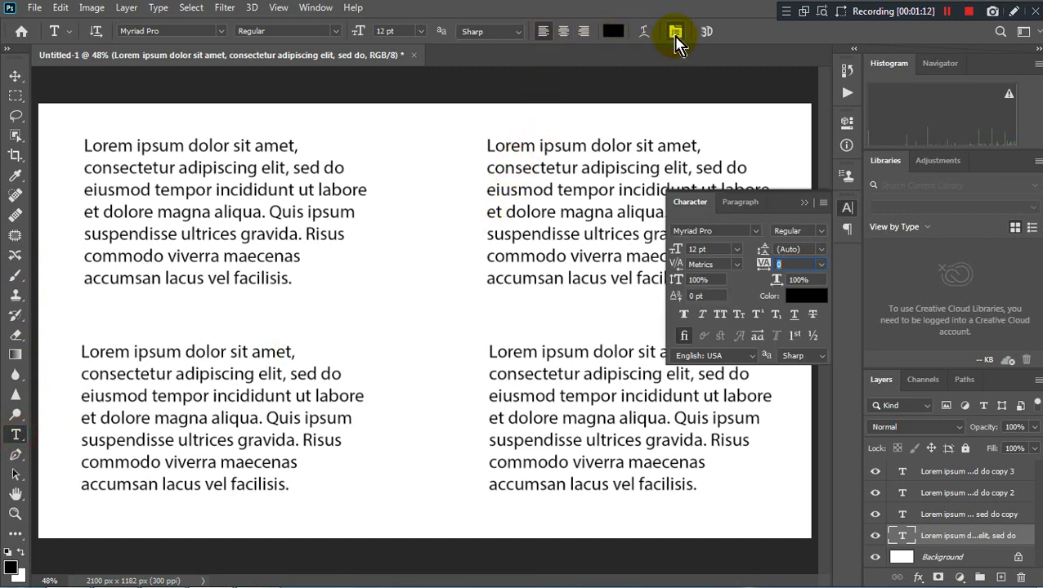
left_click(741, 204)
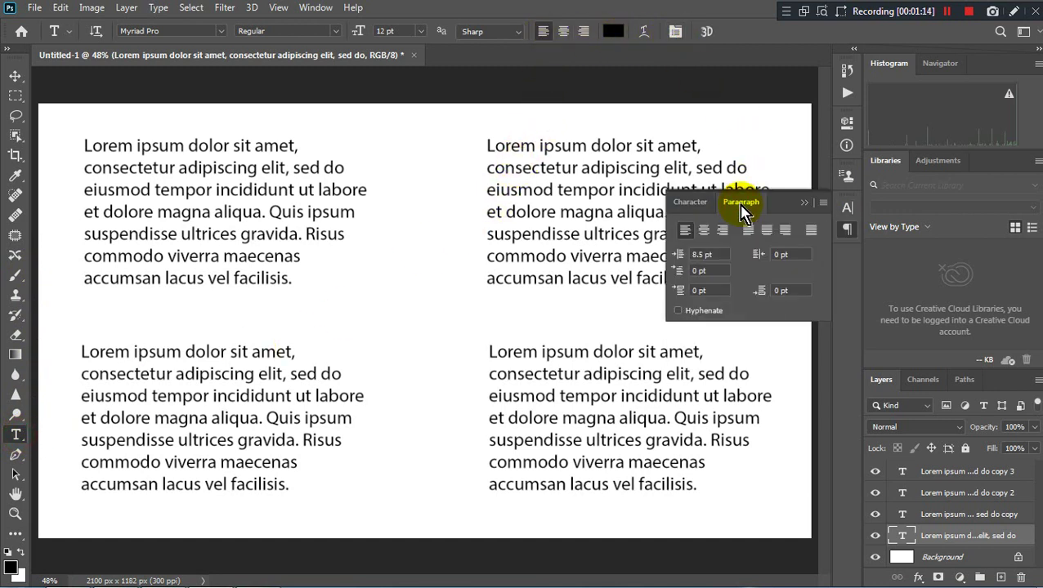
left_click(810, 232)
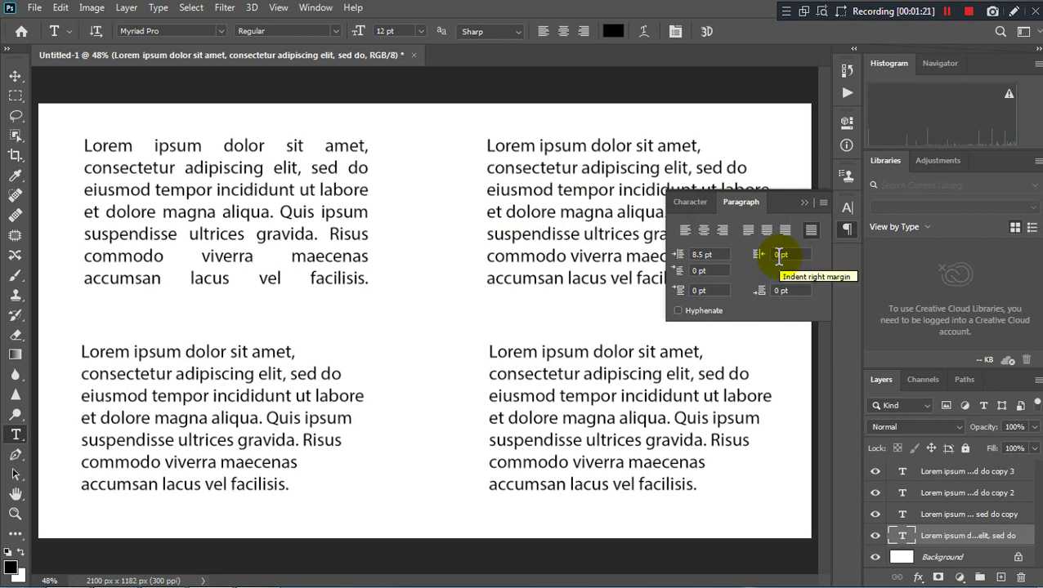
left_click(703, 255)
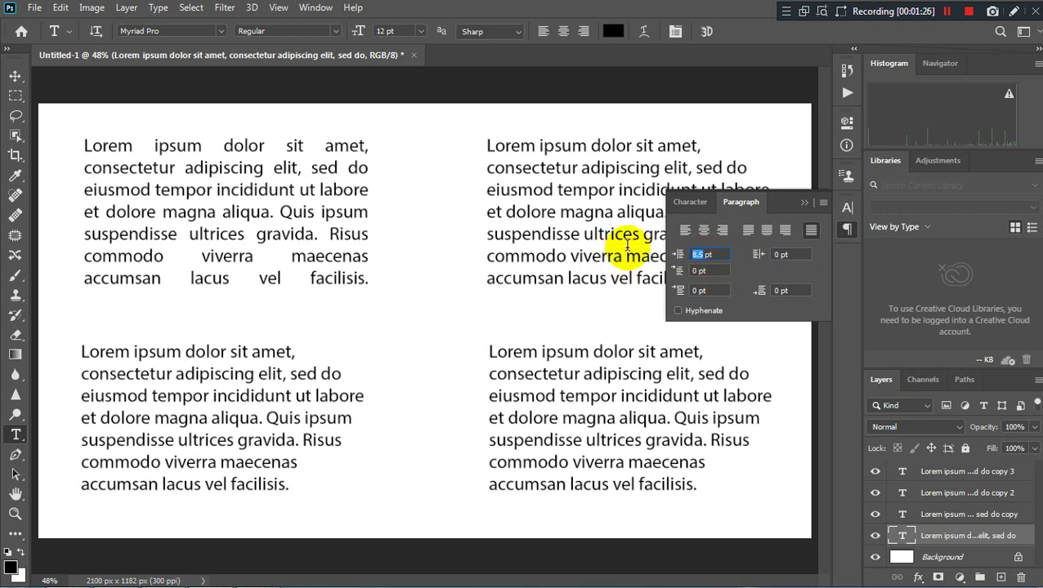
type("0")
key("Return")
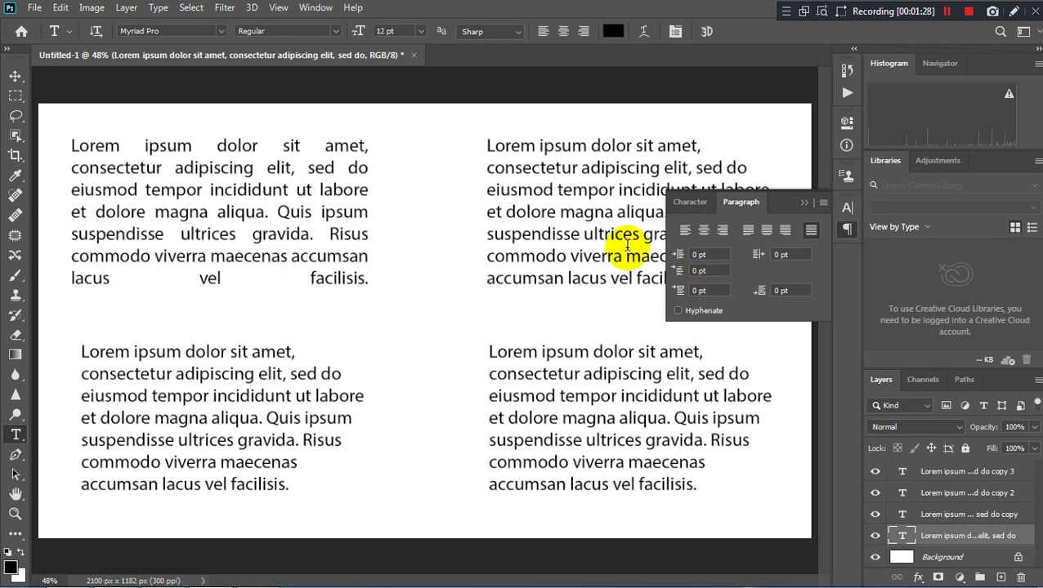
Raise the top-left paragraph's tracking to 180 and close the Character panel.
left_click(689, 203)
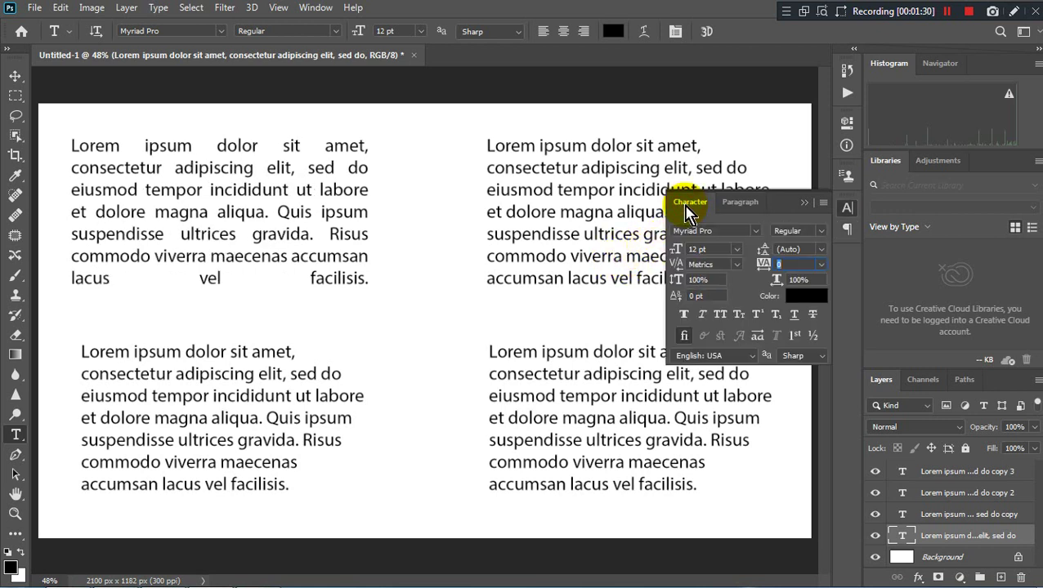
left_click(790, 264)
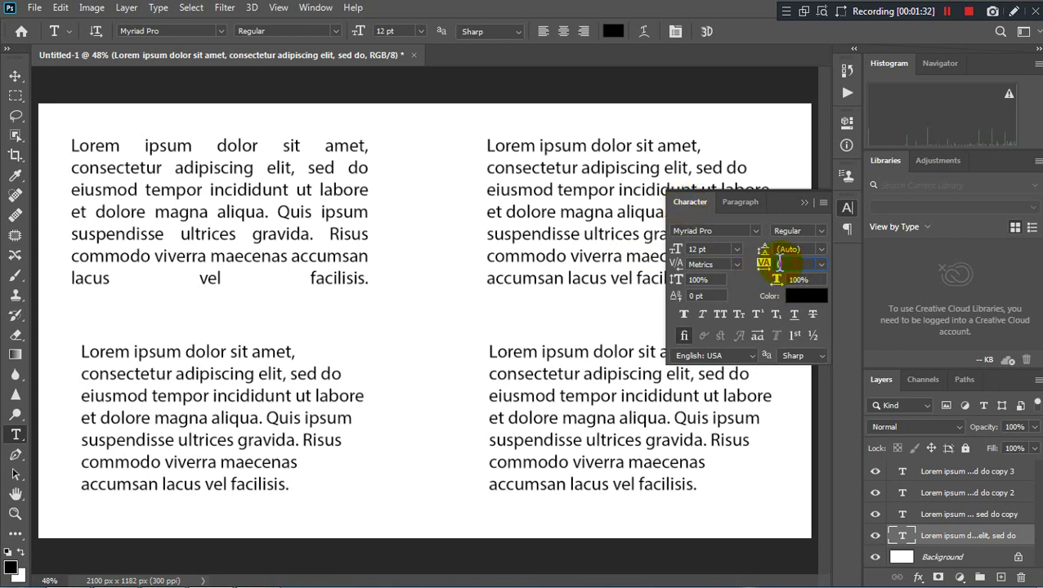
type("50")
key("Return")
left_click_drag(780, 262, 790, 264)
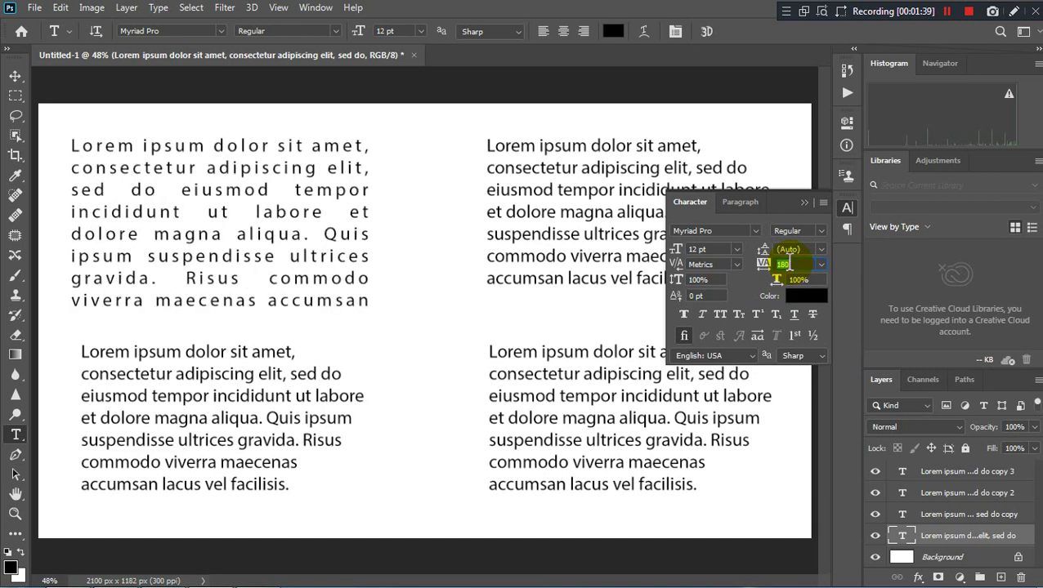
left_click(805, 204)
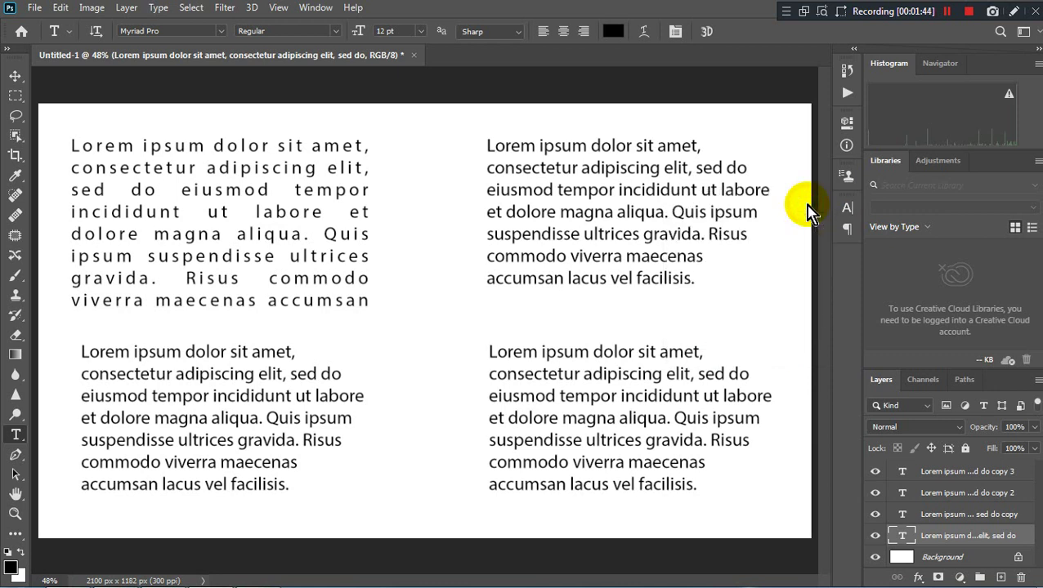
Select the top-right paragraph's layer and apply Justify All to it.
left_click(932, 518)
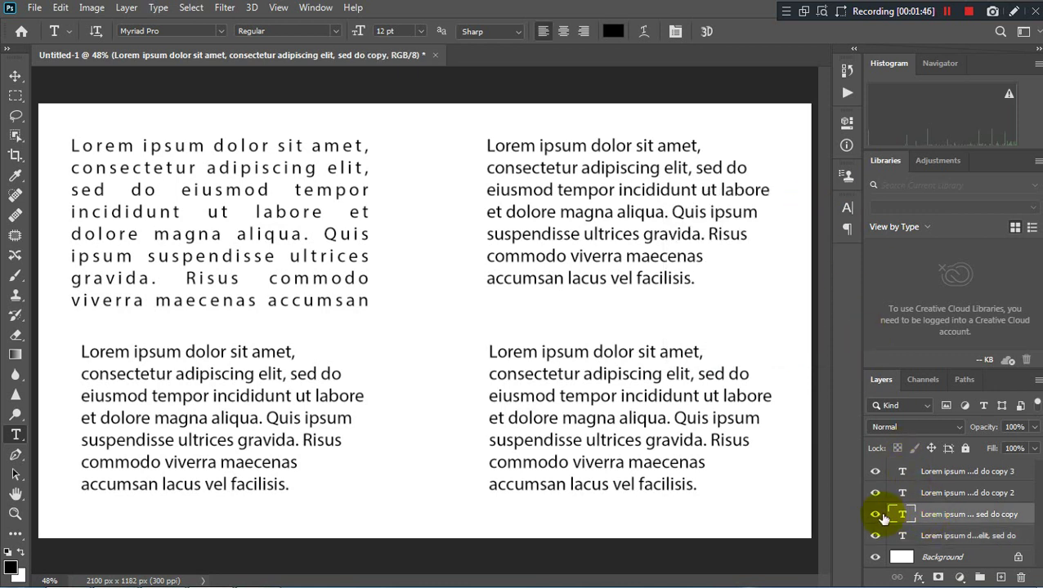
left_click(874, 515)
left_click(675, 33)
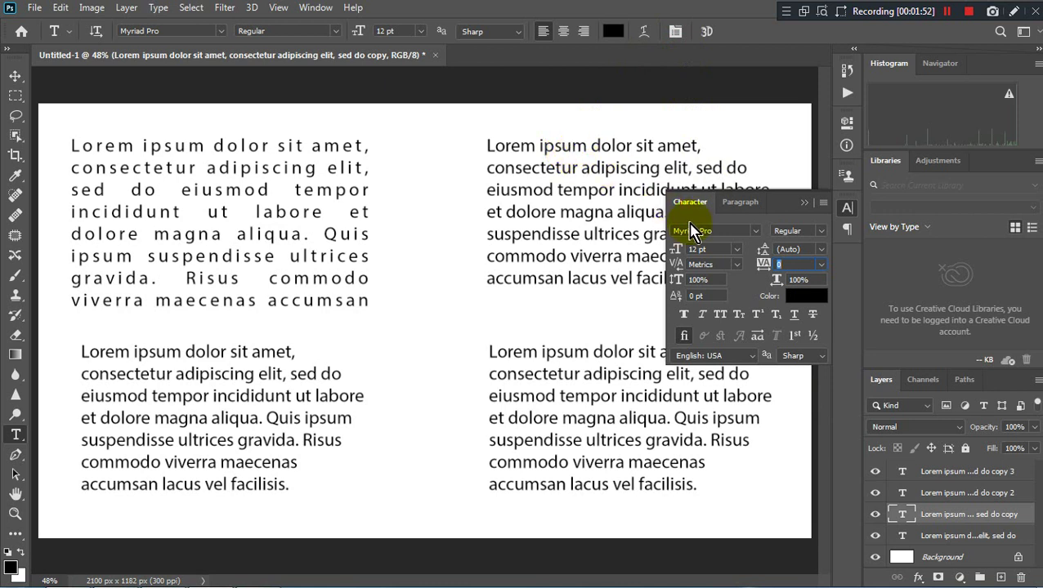
left_click(740, 204)
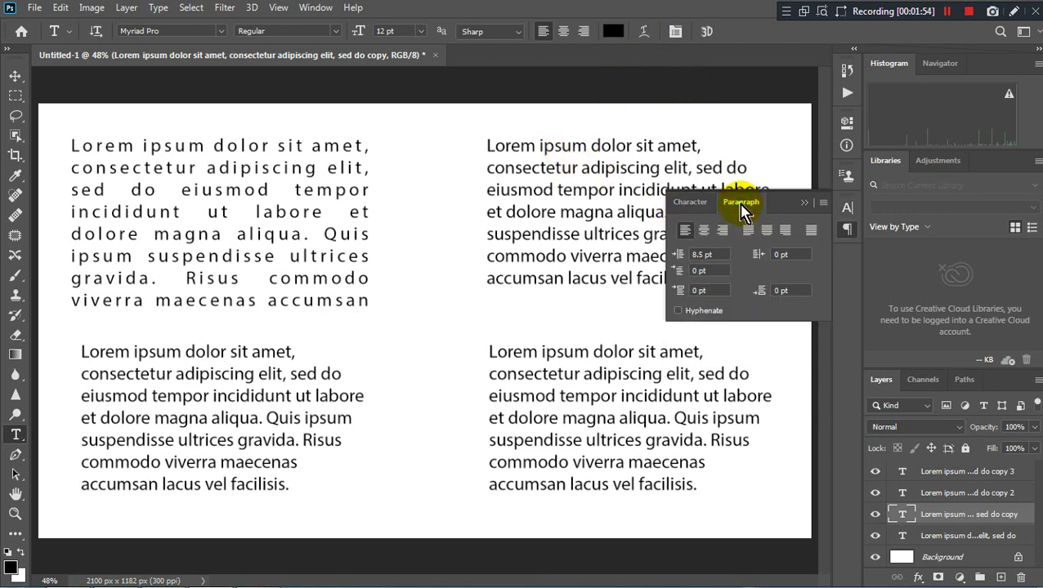
left_click(810, 232)
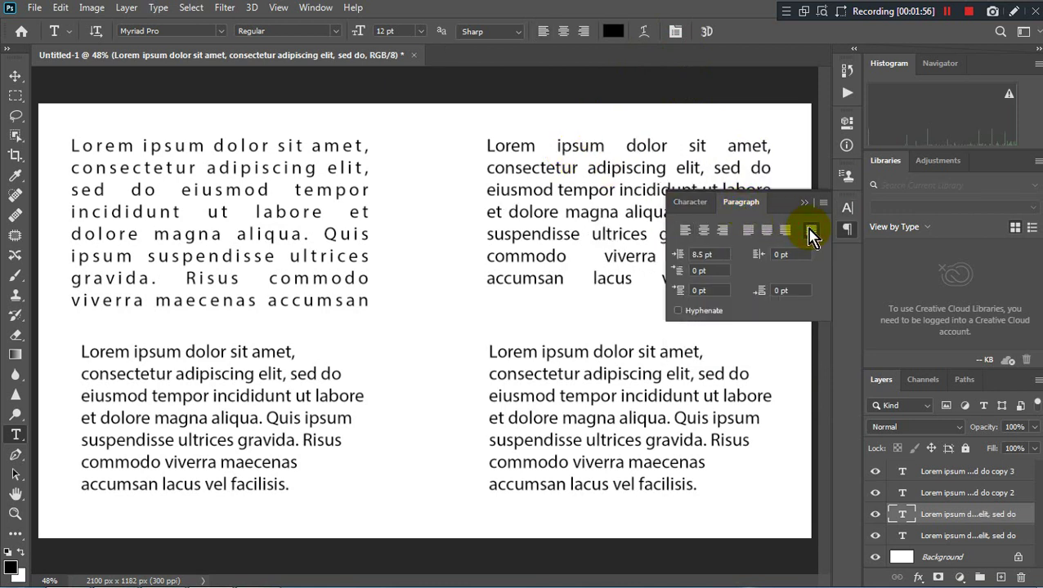
Give the top-right paragraph a 13 pt left indent.
left_click(485, 147)
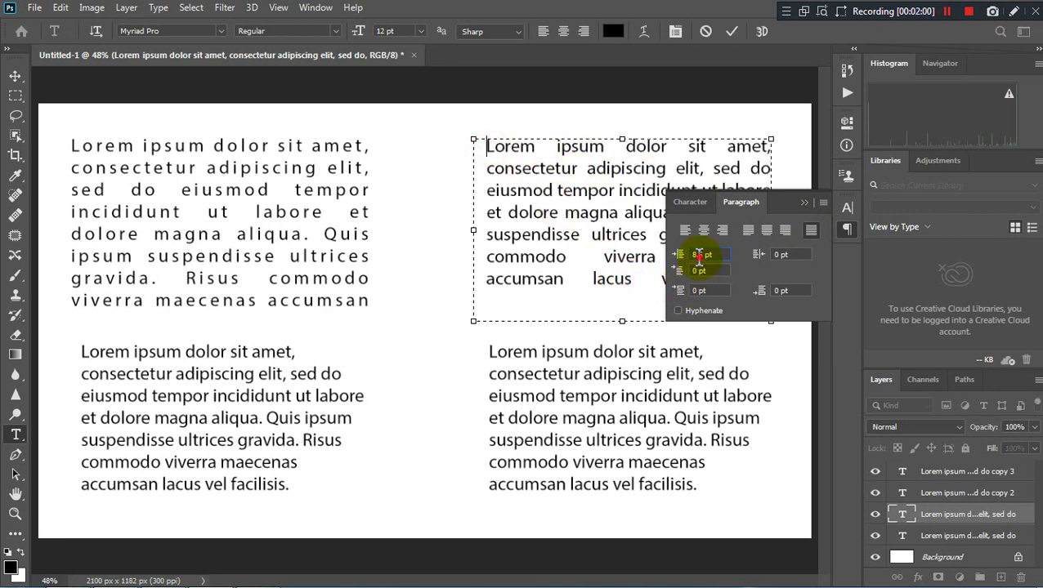
key("Up")
key("Up")
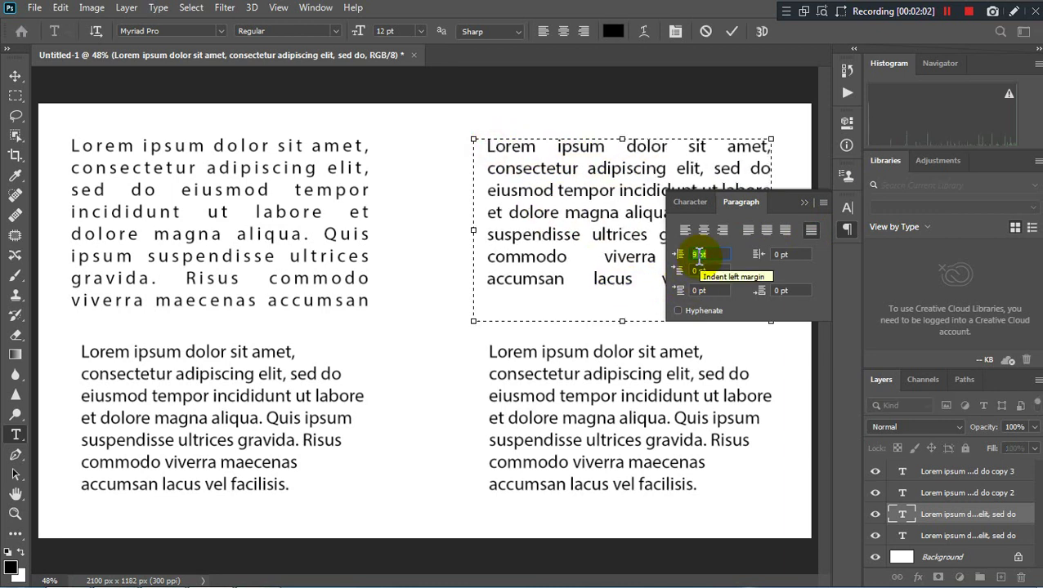
key("Up")
key("Up")
key("Up")
key("Up")
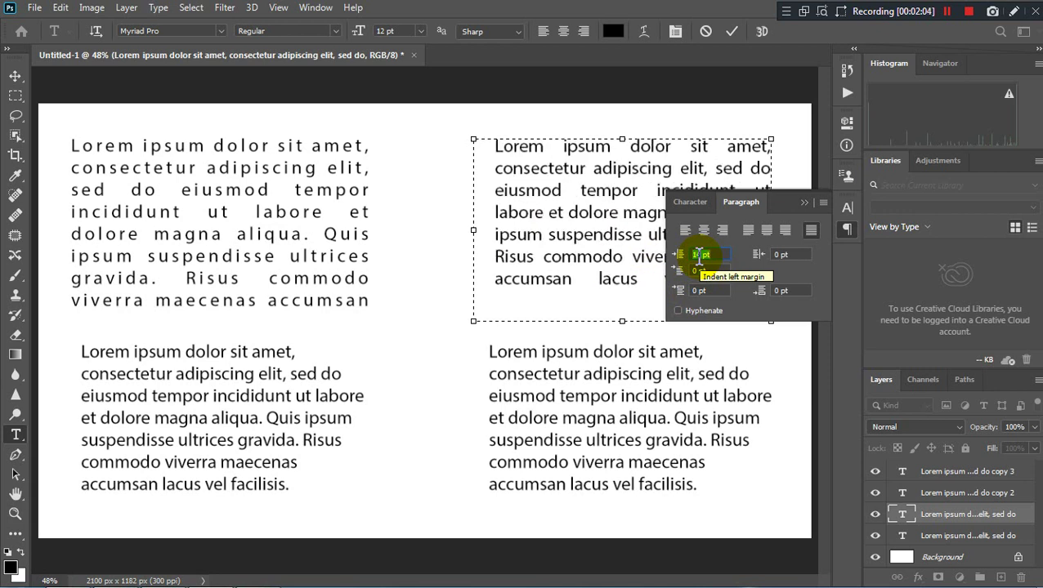
key("Up")
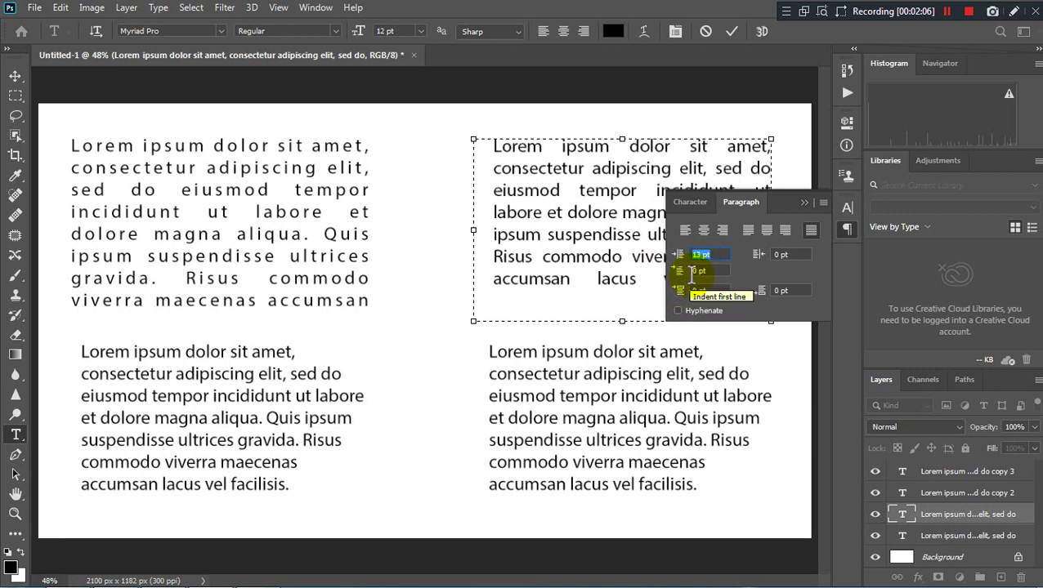
Indent the top-right paragraph's first line to 36 pt and commit the edits.
key("Up")
key("Up")
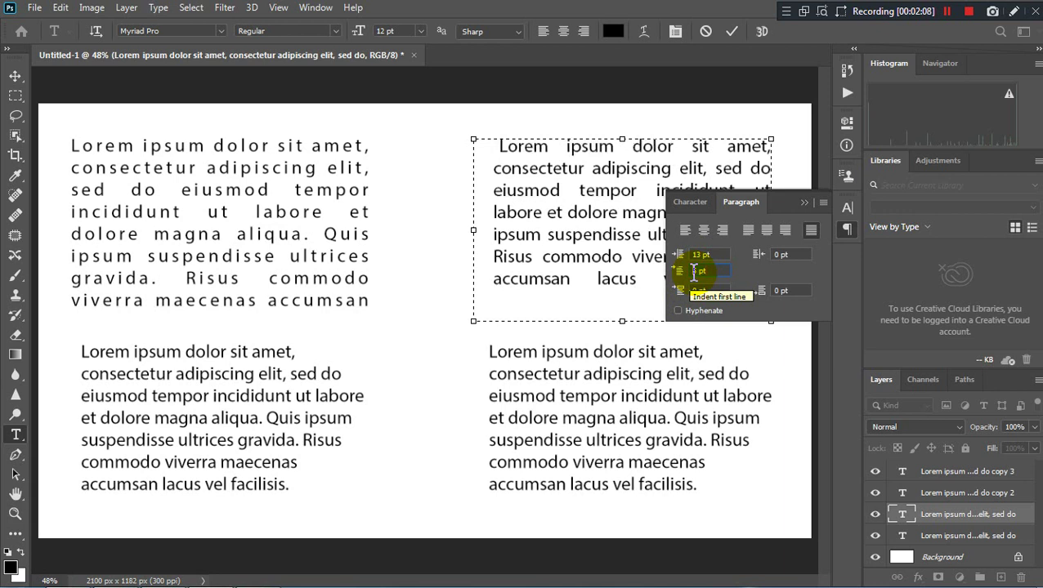
key("Up")
key("Up")
key("Up")
key("Up")
key("Up")
key("Up")
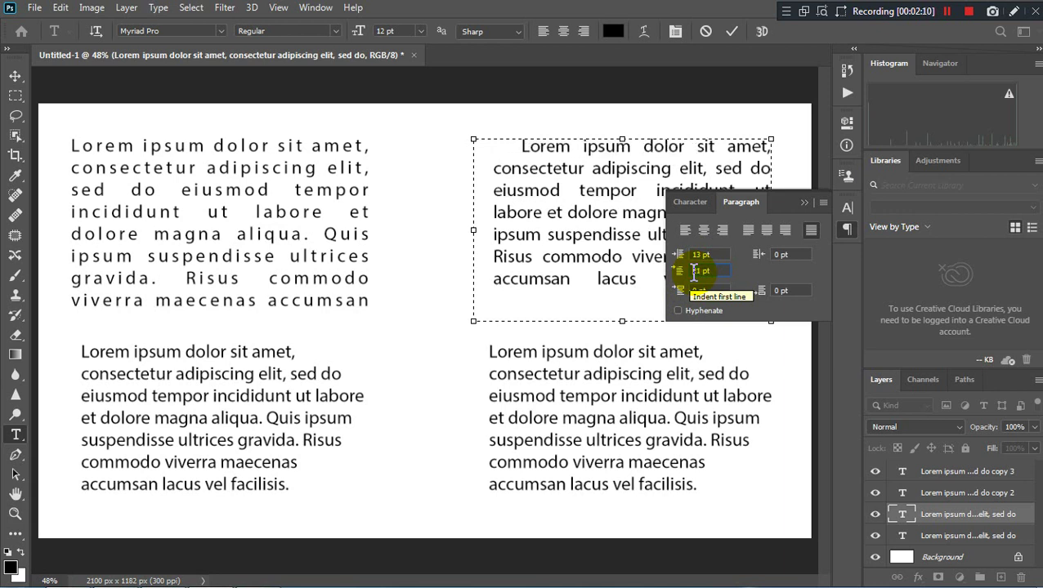
key("Up")
key("Up")
key("Up")
key("Up")
key("Up")
key("Up")
key("Up")
key("Up")
key("Up")
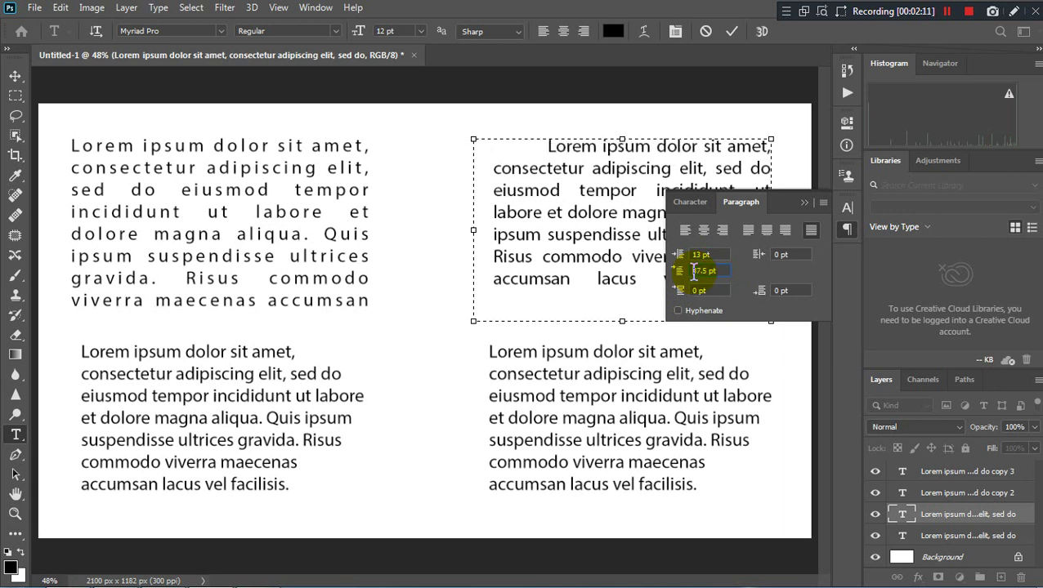
key("Up")
key("Up")
key("Up")
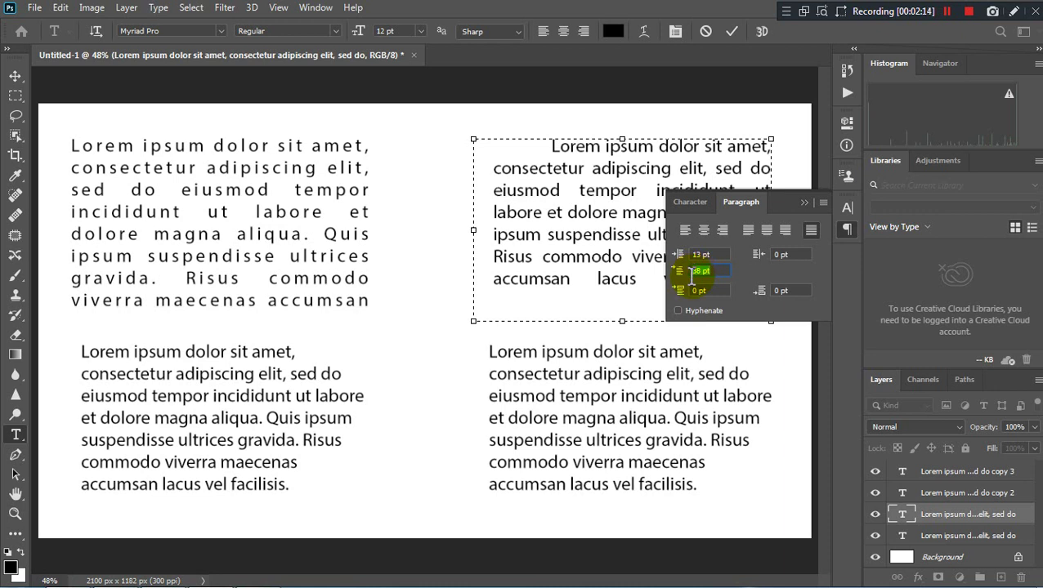
left_click(805, 204)
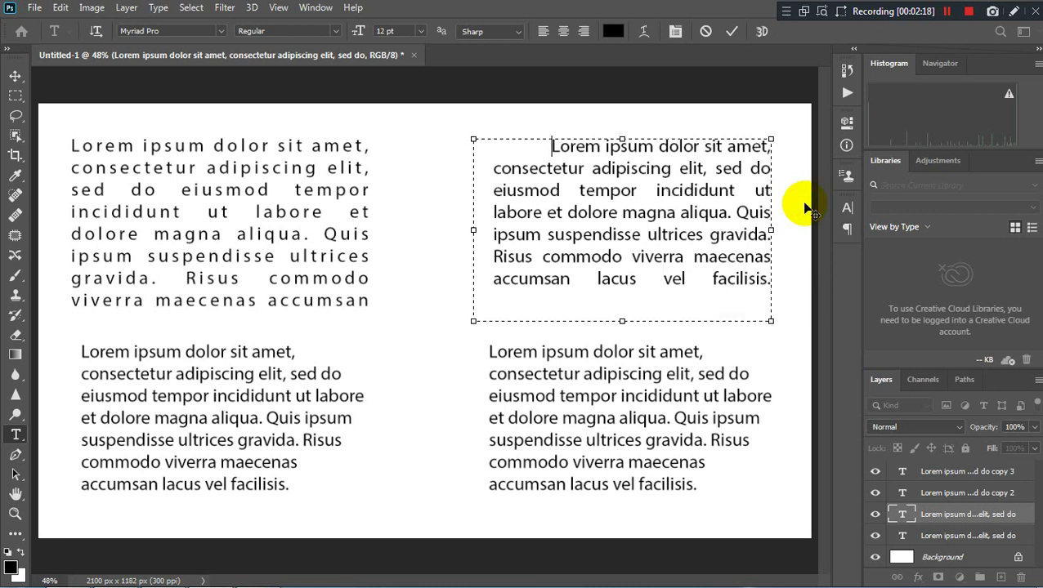
left_click(926, 495)
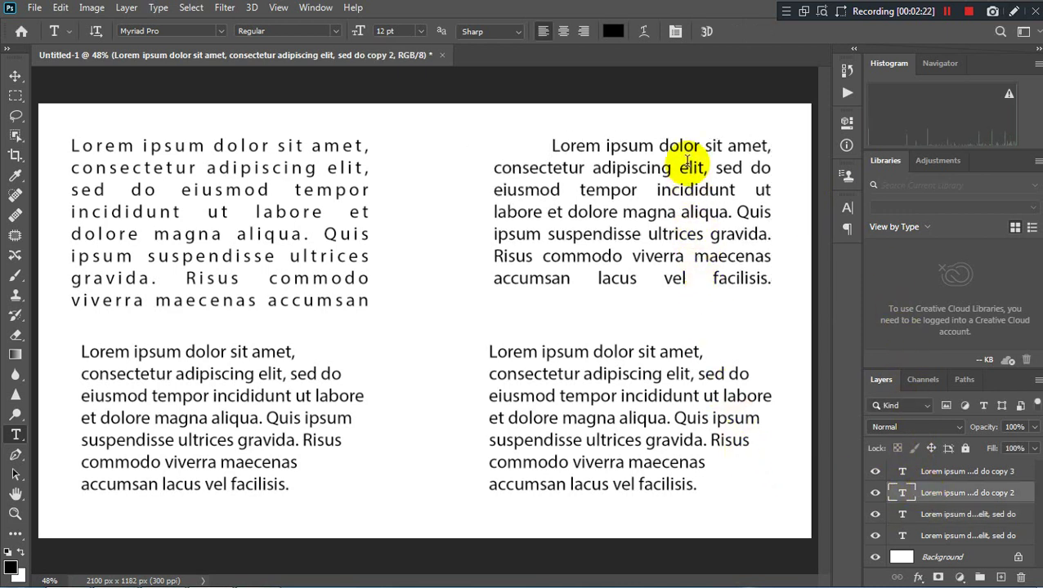
left_click(676, 33)
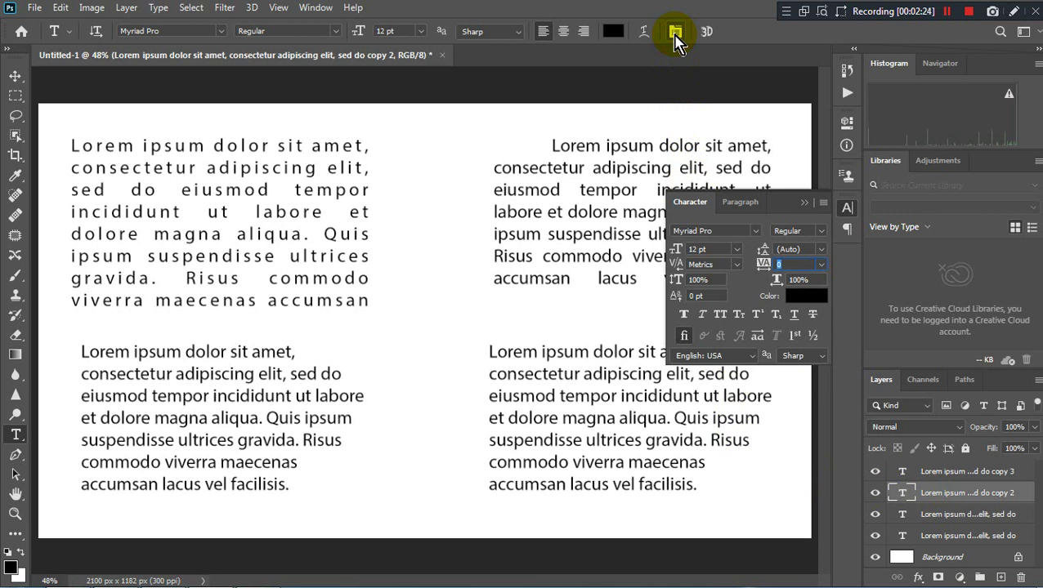
Apply Justify All to the lower-left paragraph and tighten its leading to about 16 pt.
left_click(77, 352)
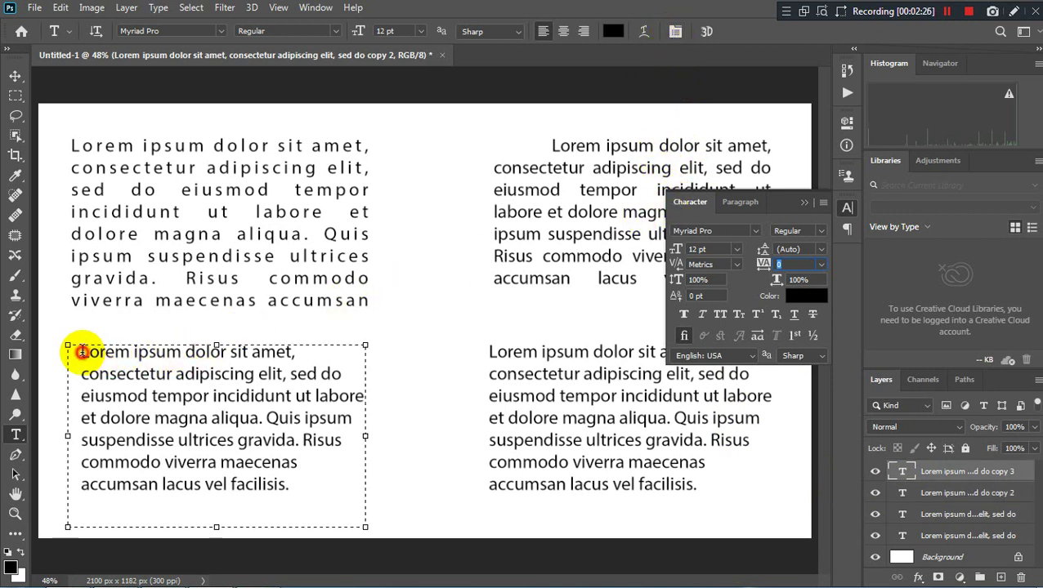
left_click(741, 203)
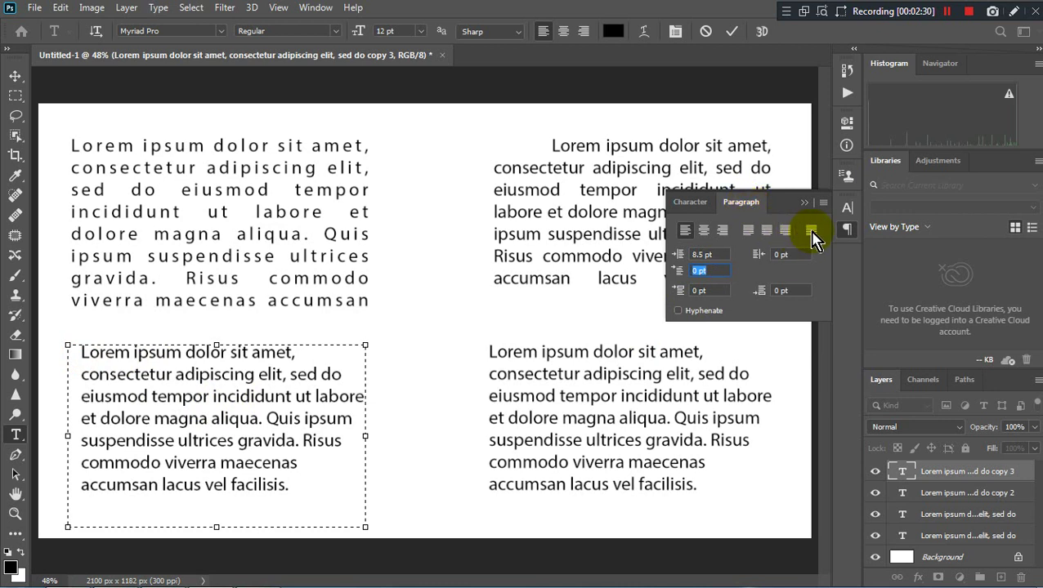
left_click(810, 231)
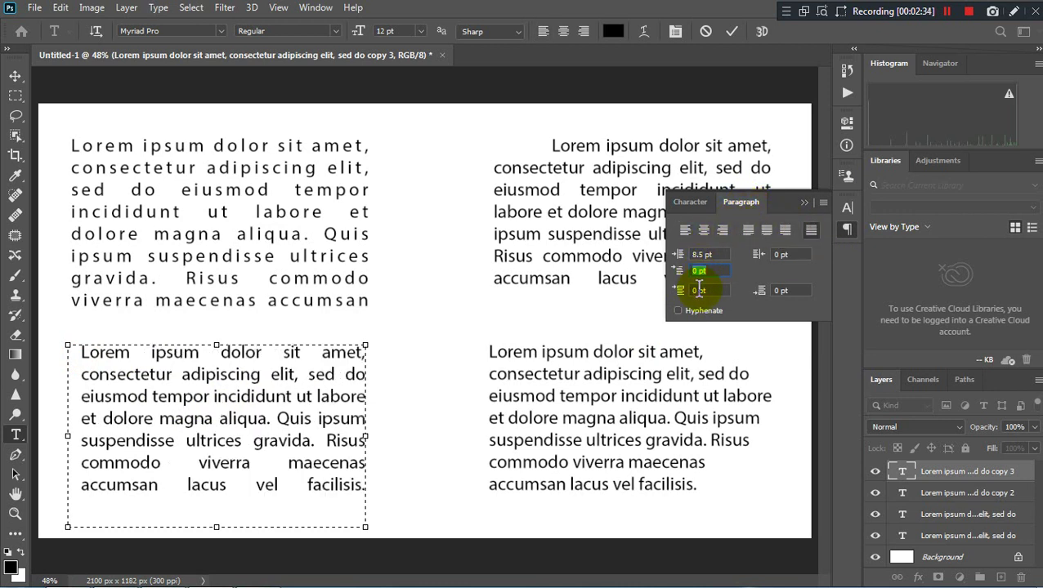
left_click(691, 202)
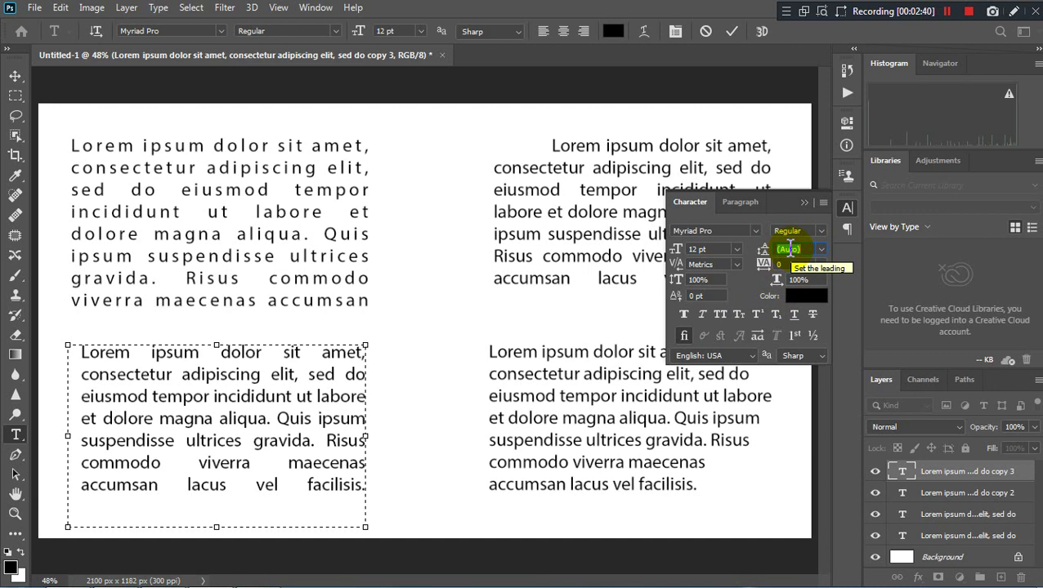
type("16 pt")
key("Up")
key("Up")
key("Up")
key("Up")
key("Up")
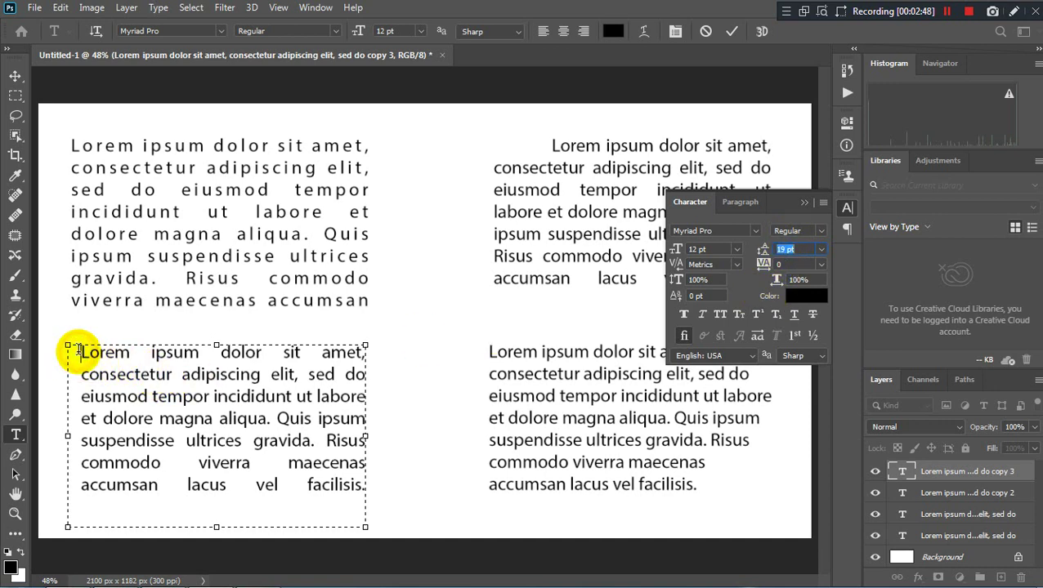
Select all the lower-left text and set its left indent to 0 pt.
left_click_drag(77, 350, 349, 489)
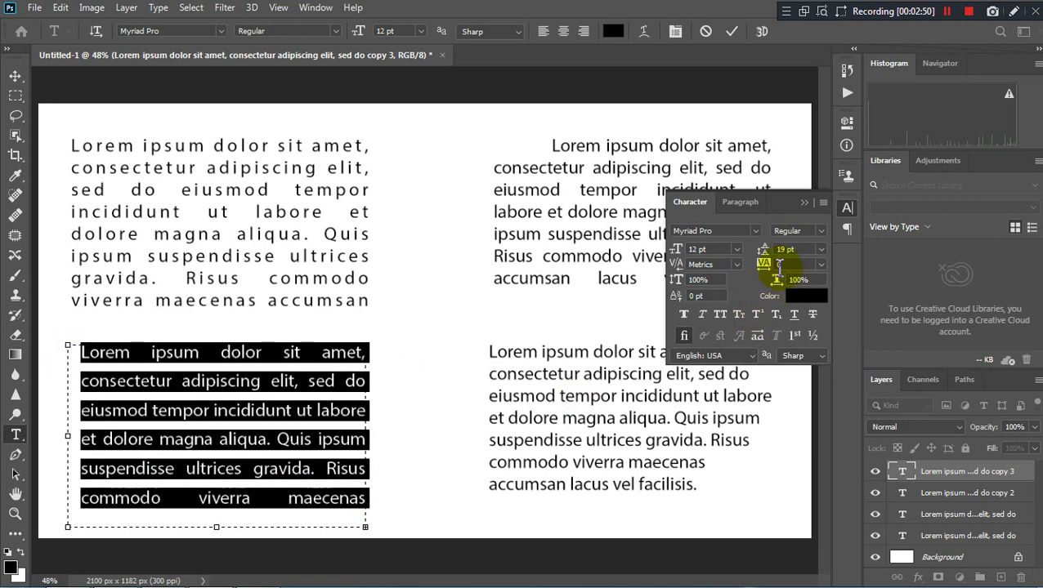
scroll(782, 249, "down", 2)
scroll(783, 249, "down", 2)
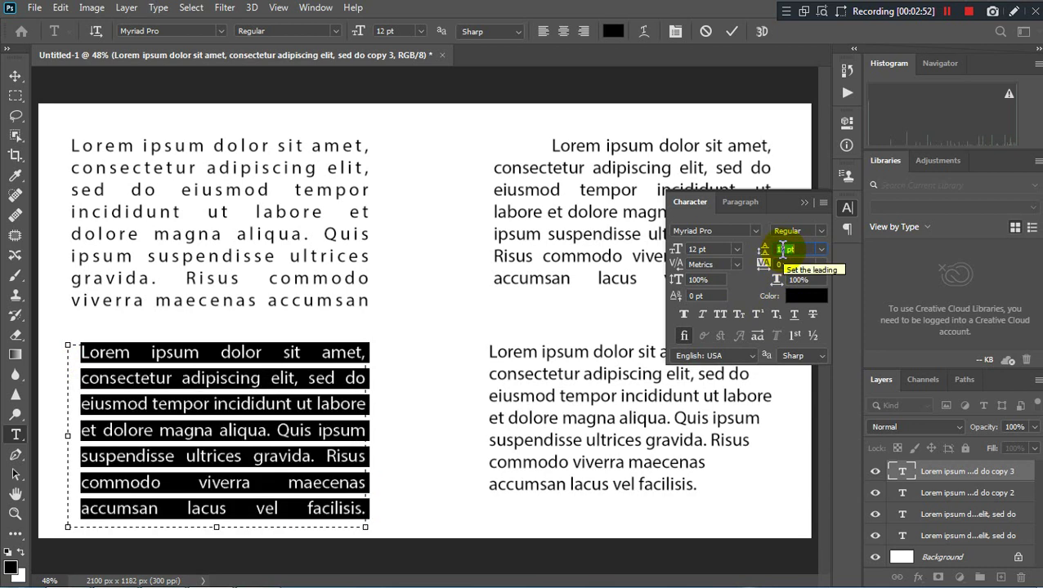
scroll(782, 250, "down", 2)
scroll(783, 249, "down", 2)
scroll(782, 249, "down", 1)
scroll(782, 249, "down", 1)
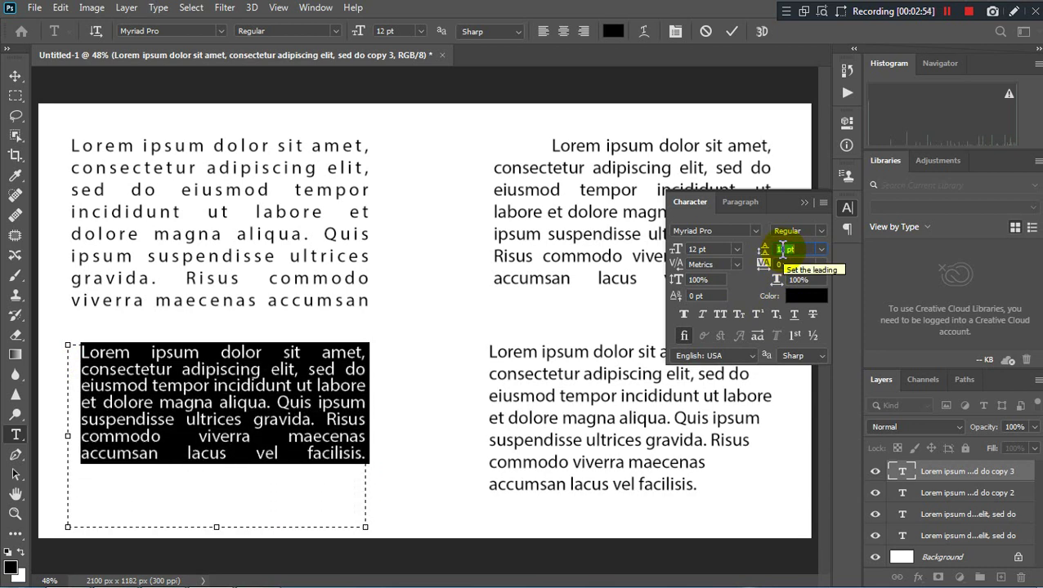
left_click(743, 203)
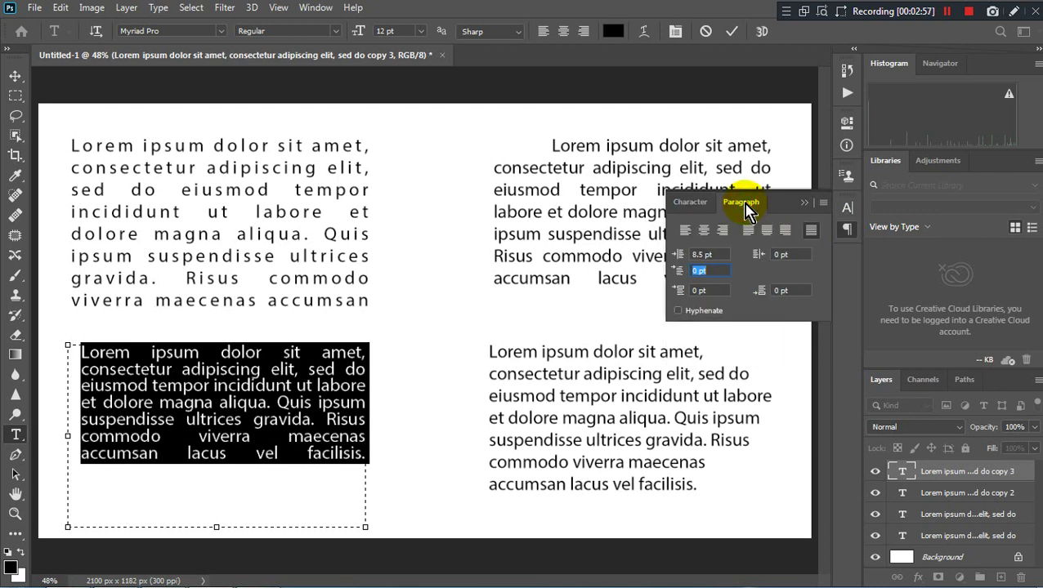
left_click(704, 254)
type("0")
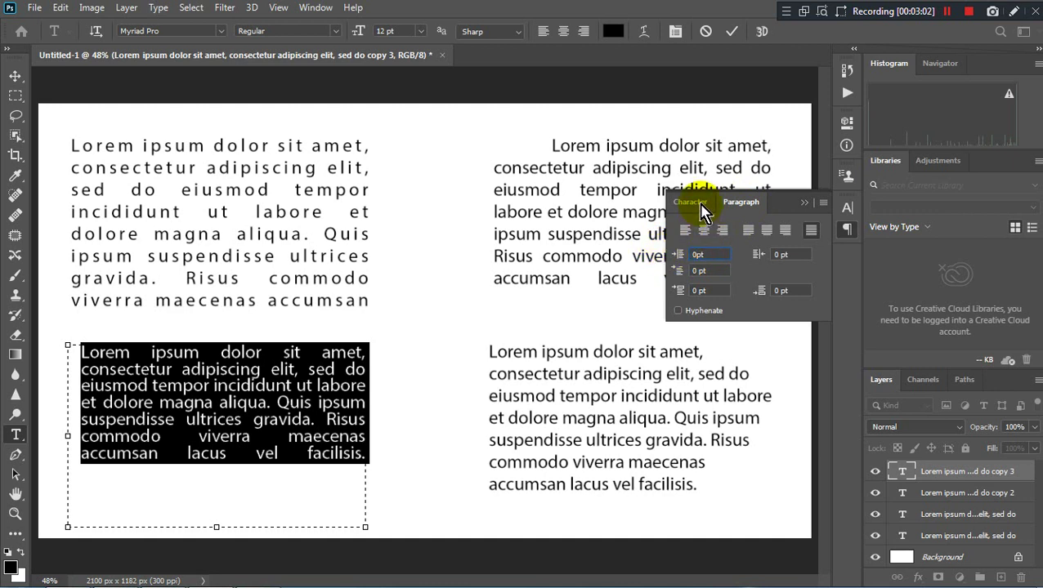
Select the copy 2 layer holding the bottom-right paragraph and apply Justify All.
left_click(930, 499)
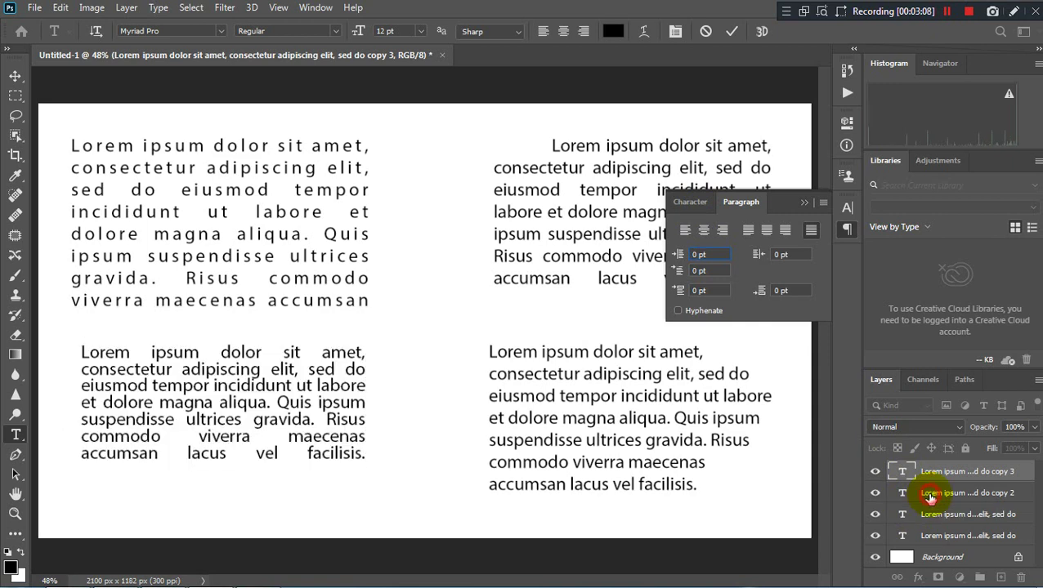
left_click(889, 499)
left_click(876, 495)
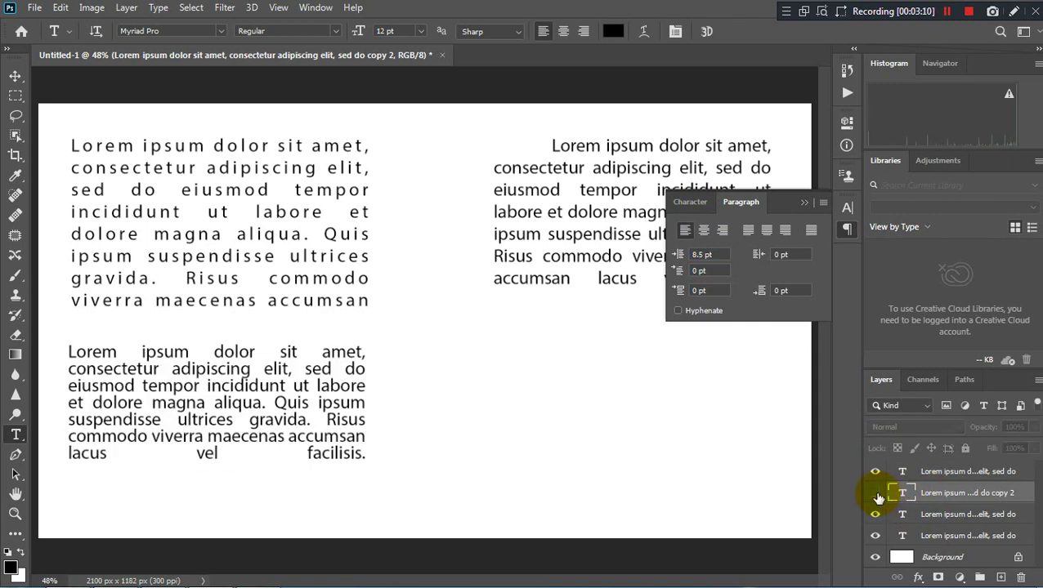
left_click(876, 495)
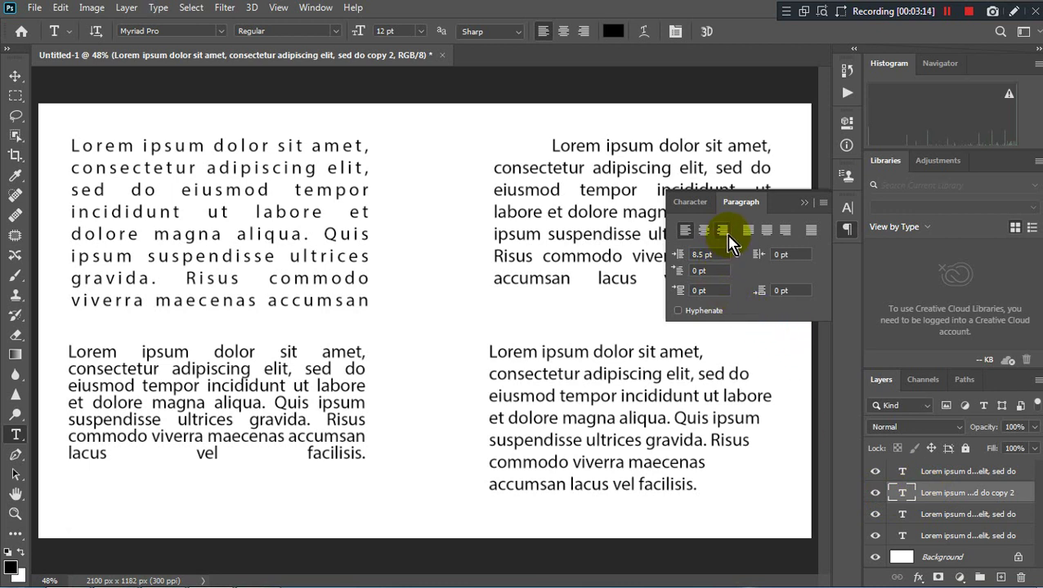
left_click(811, 234)
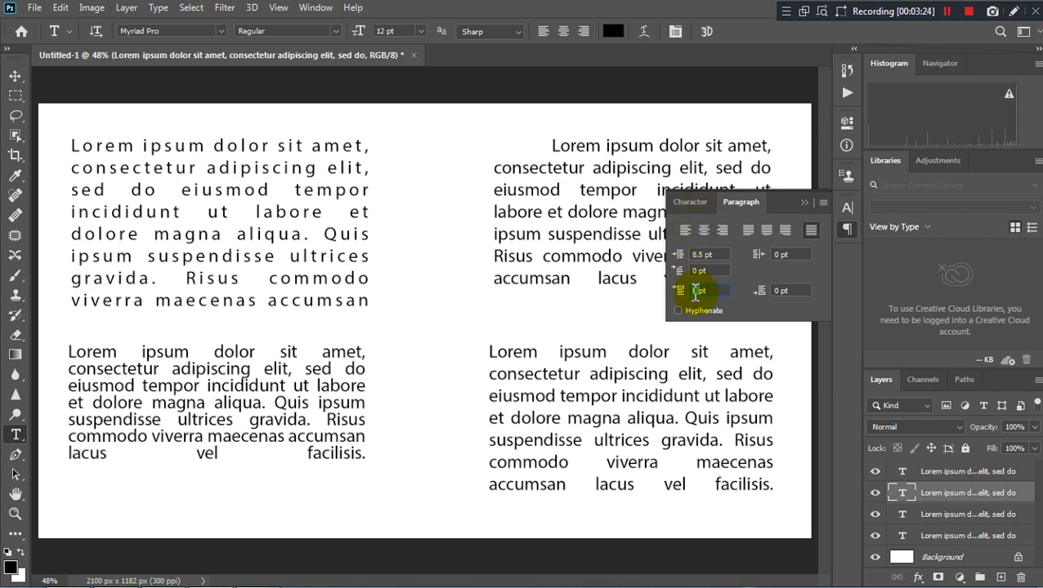
Set the bottom-right paragraph's space before to 3.5 pt, after first trying 8.5 pt.
type("8.5")
key("Return")
type("3.5")
key("Return")
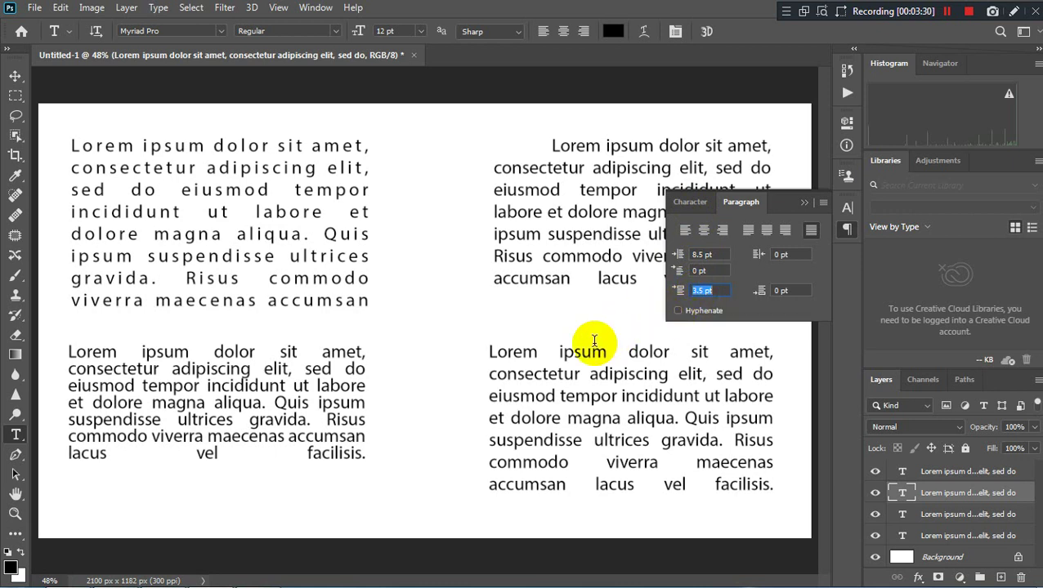
Select all the bottom-right text and set its space before to 4.5 pt.
left_click_drag(491, 353, 774, 513)
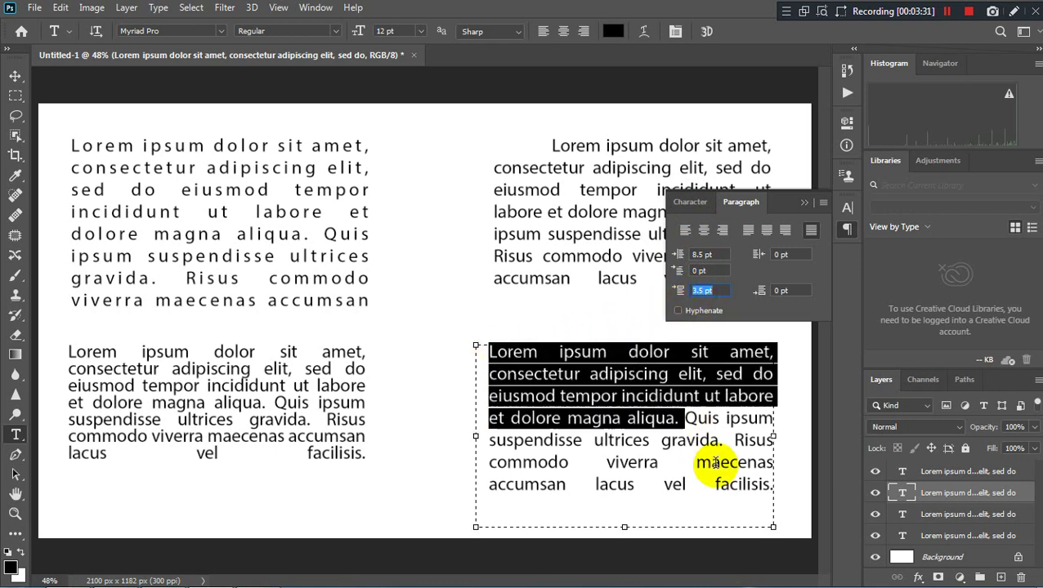
left_click(701, 291)
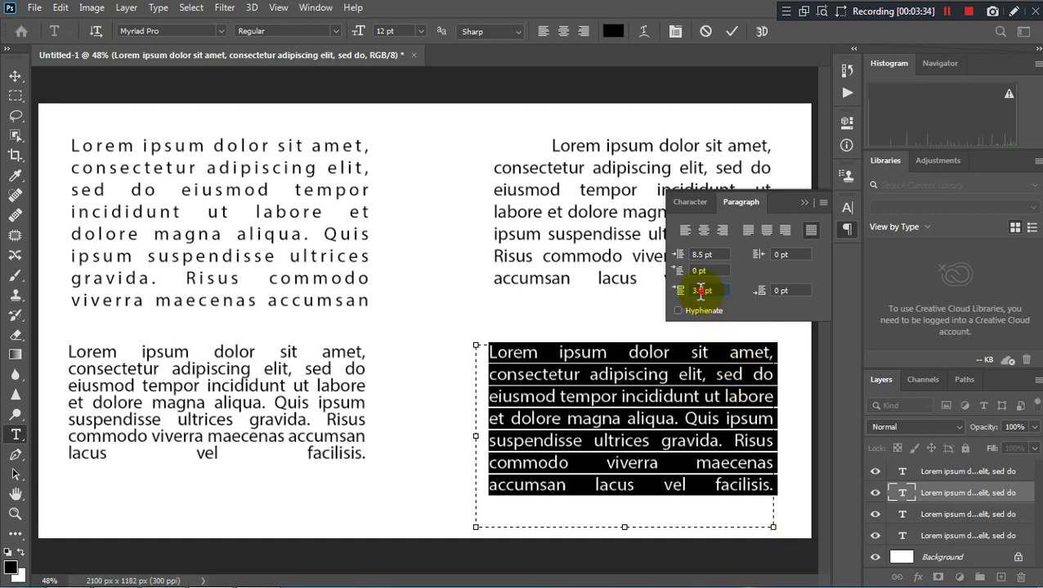
double_click(700, 291)
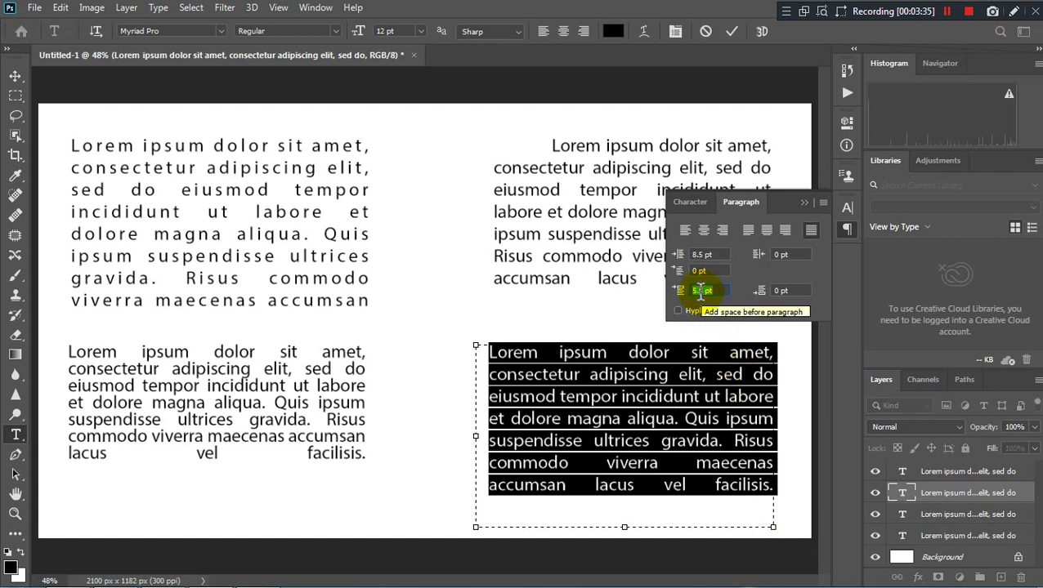
left_click(699, 254)
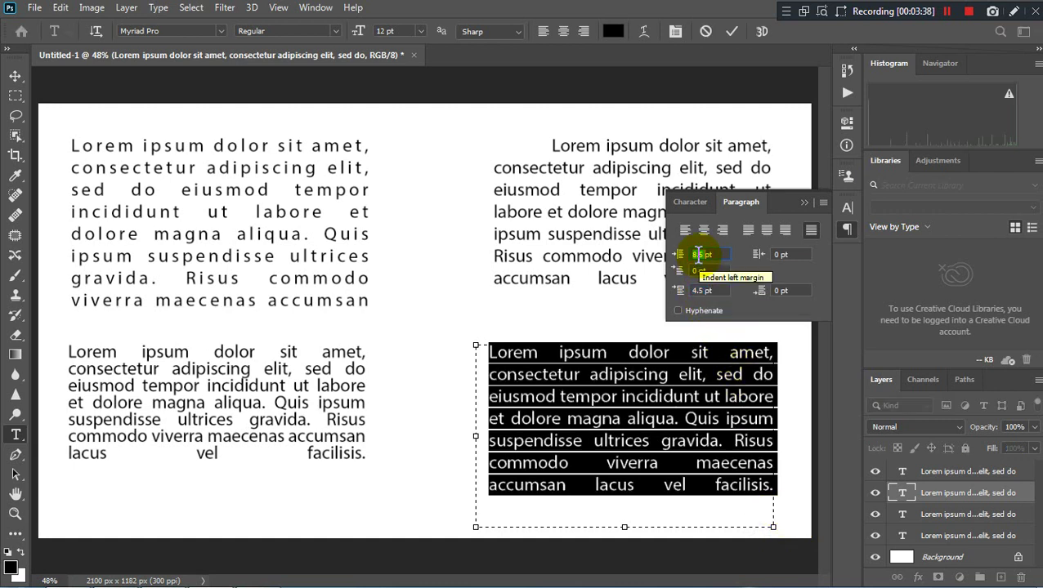
key("Down")
key("Down")
key("Down")
key("Down")
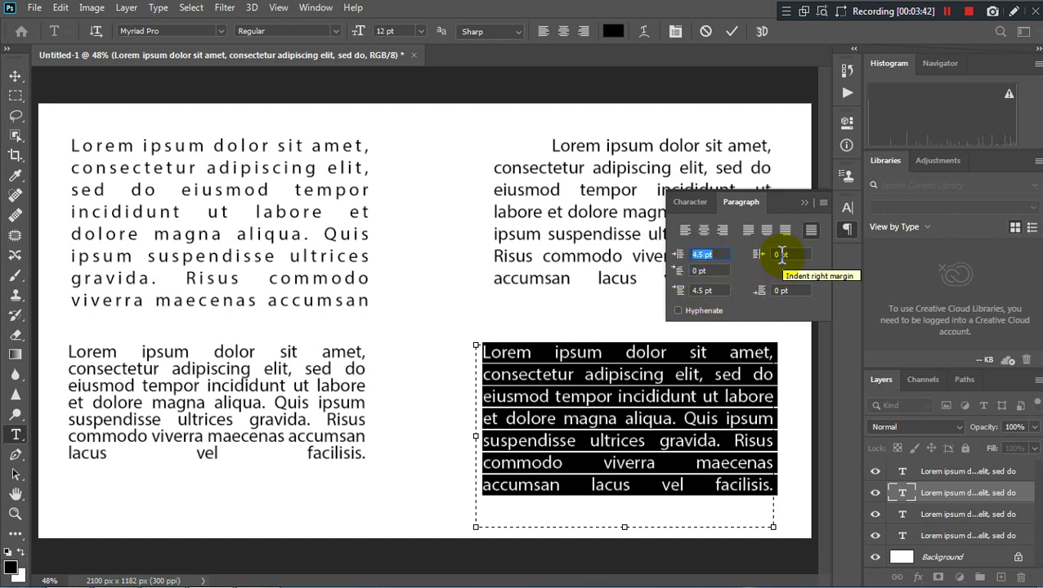
Raise the bottom-right paragraph's right indent to 33 pt and left indent to 34.5 pt.
left_click(781, 254)
key("Up")
key("Up")
key("Up")
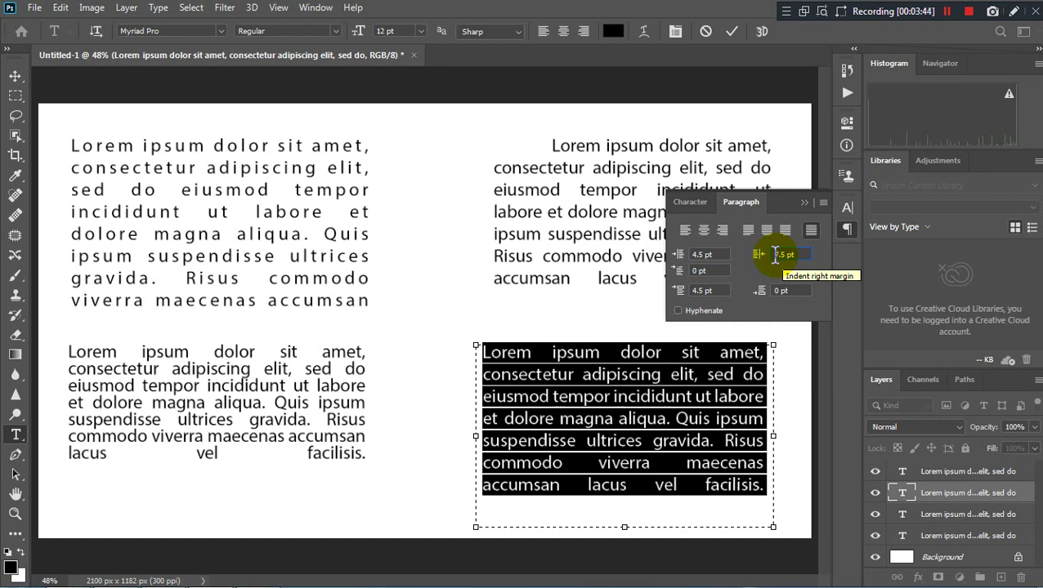
key("Up")
key("Up")
key("Up")
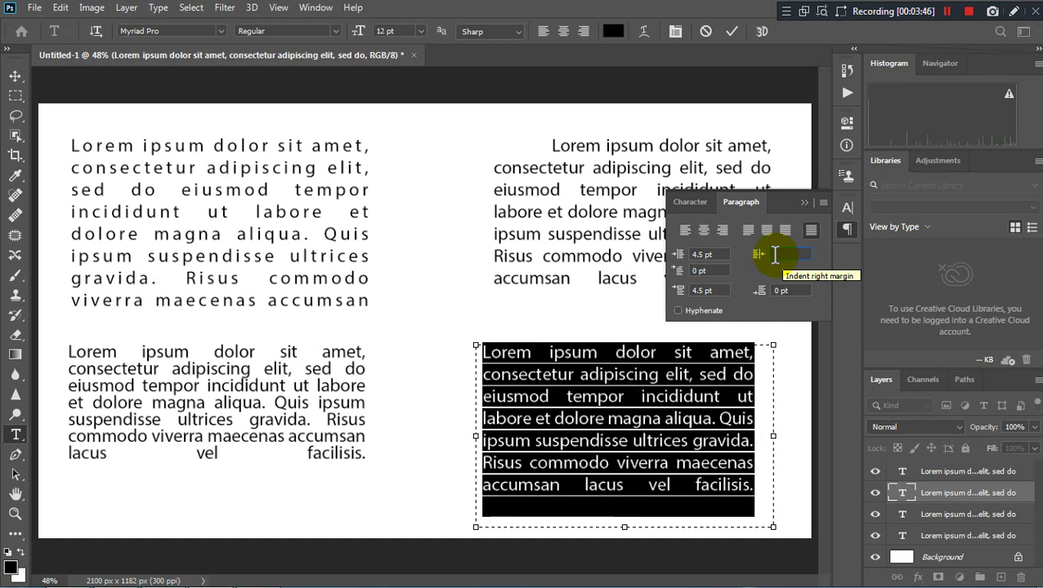
key("Up")
key("Up")
key("Up")
key("Up")
key("Up")
key("Up")
key("Up")
key("Up")
key("Up")
key("Up")
key("Up")
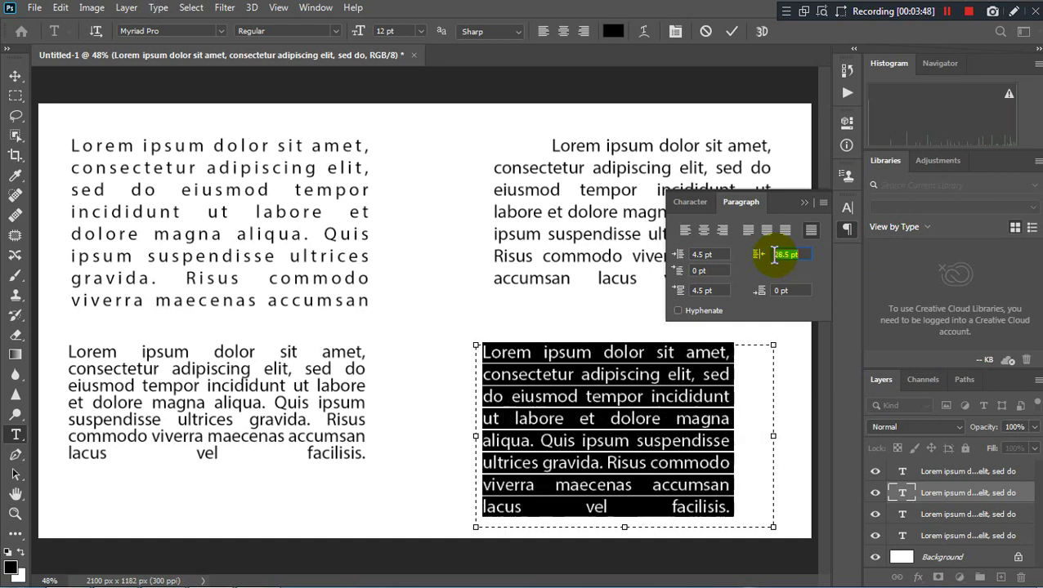
key("Up")
key("Up")
key("Up")
key("Up")
key("Up")
key("Up")
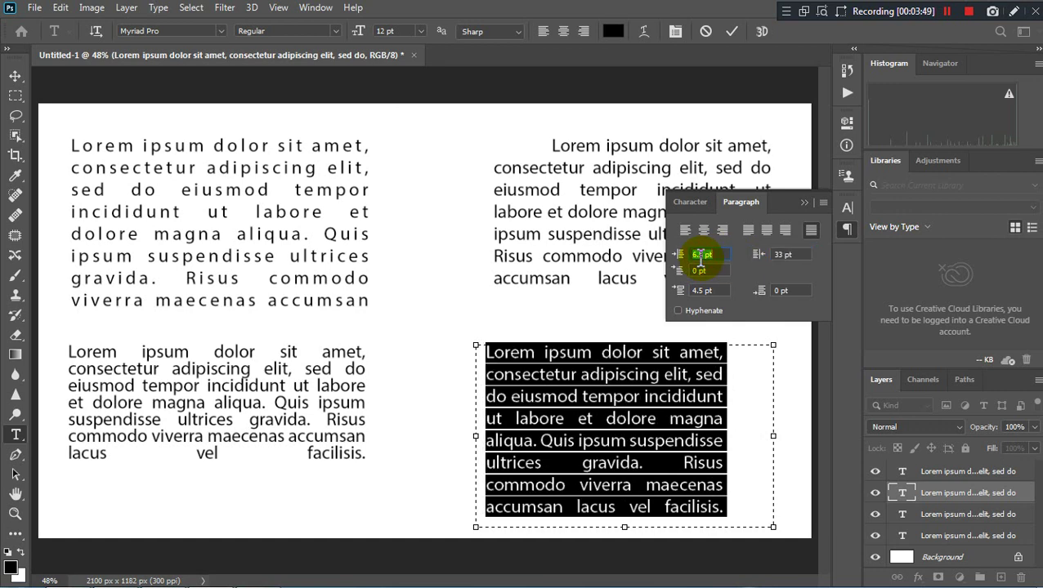
key("Up")
key("Up")
key("Up")
key("Up")
key("Up")
key("Up")
key("Up")
key("Up")
key("Up")
key("Up")
key("Up")
key("Up")
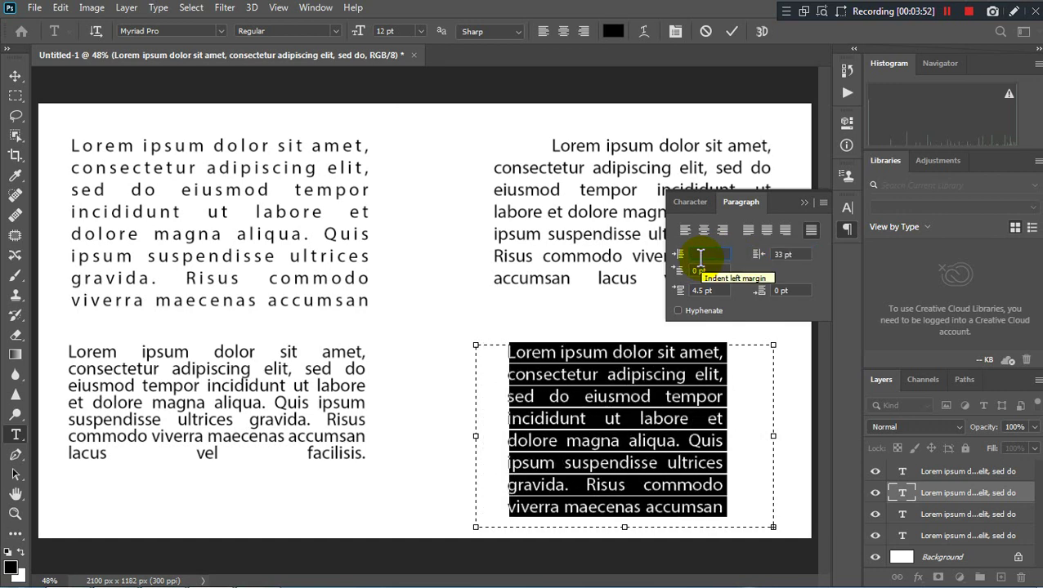
key("Up")
key("Up")
key("Up")
key("Up")
key("Up")
key("Up")
key("Up")
key("Up")
key("Up")
key("Up")
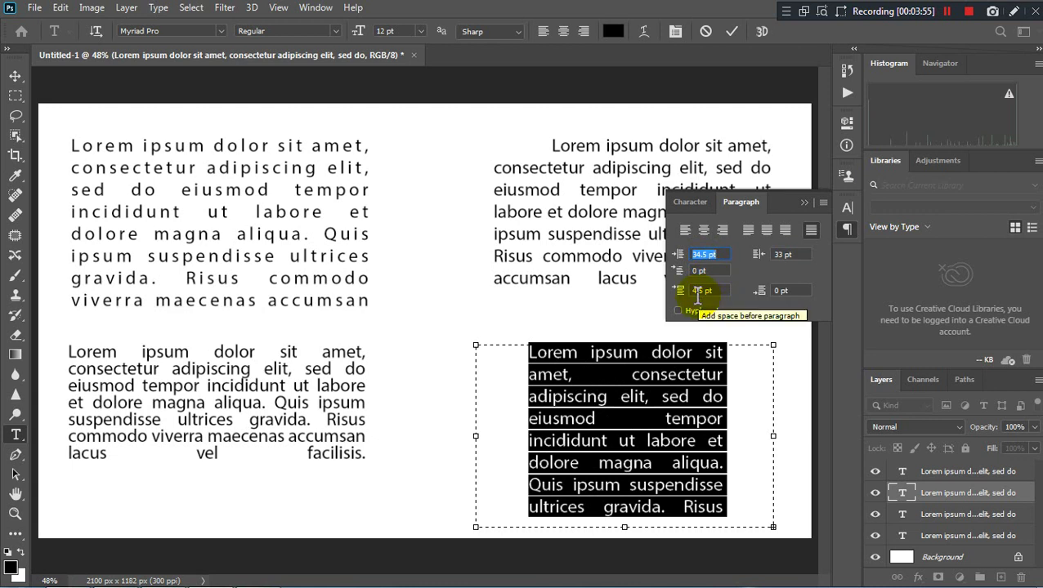
Tighten the bottom-right paragraph's tracking to -60 (via -40 and -80) and close the panel.
left_click(690, 202)
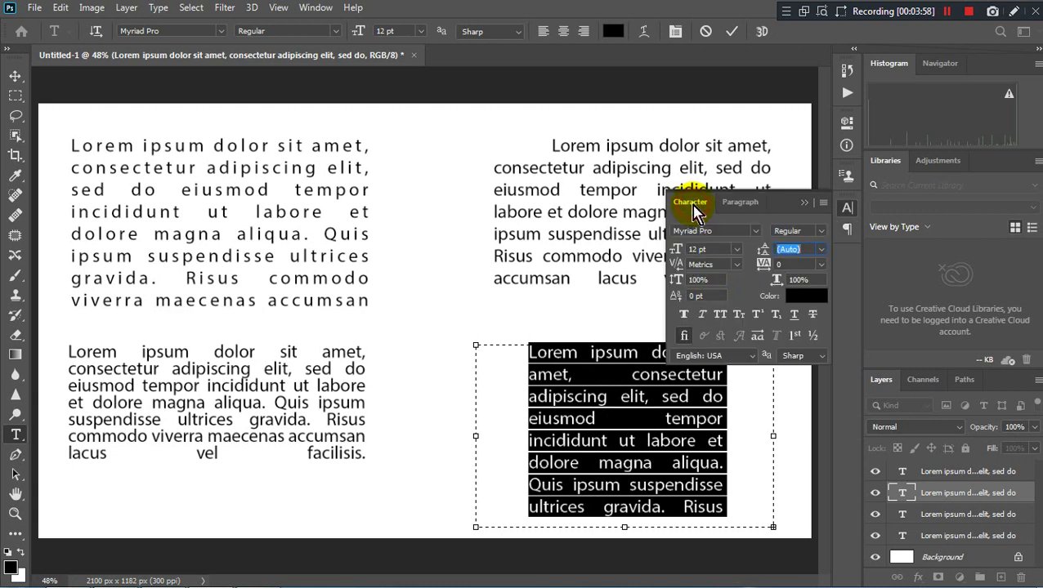
left_click(789, 264)
type("-40")
key("Return")
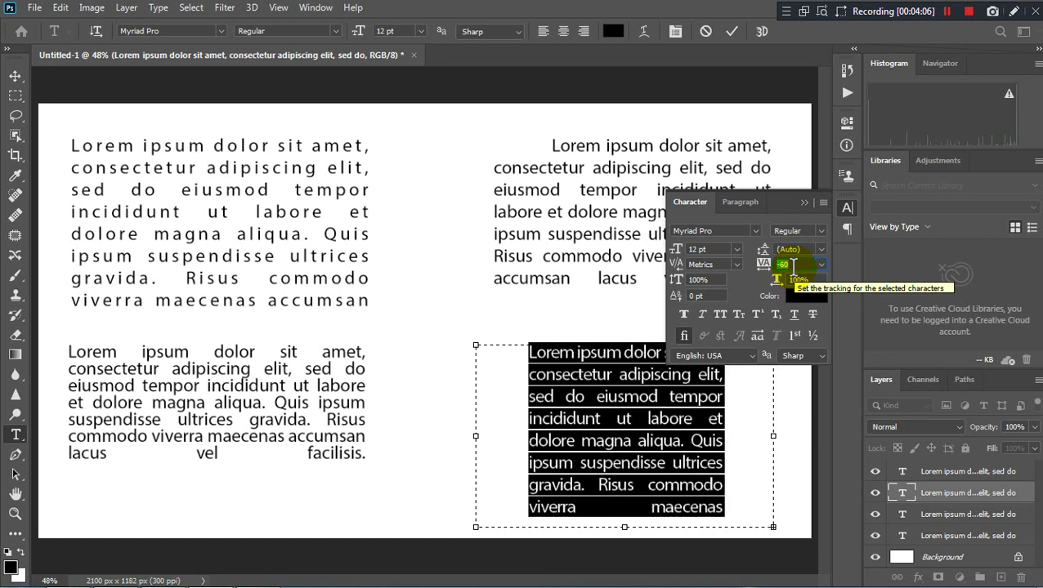
key("Down")
key("Down")
key("Down")
key("Down")
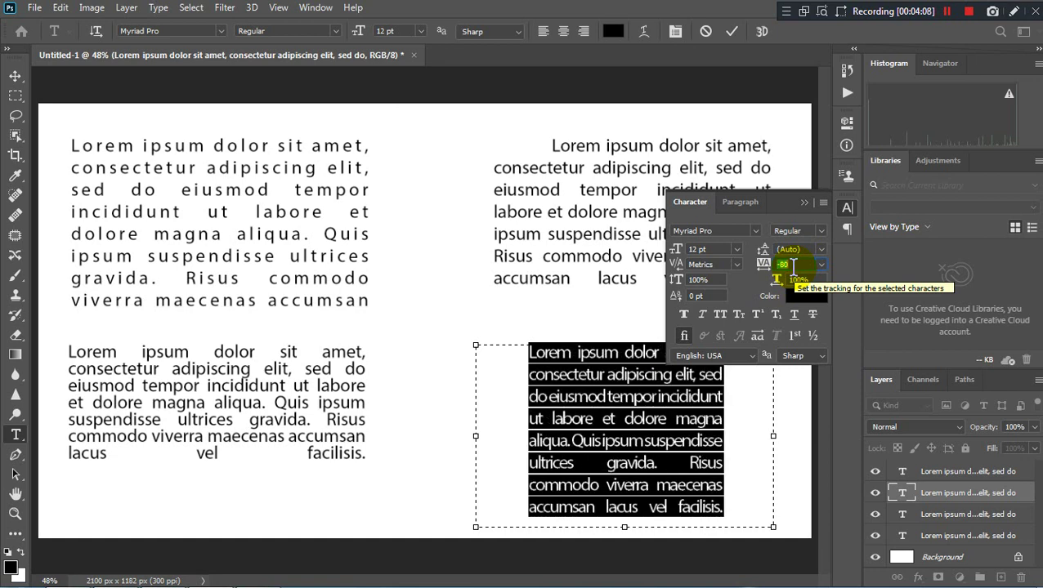
key("Up")
key("Up")
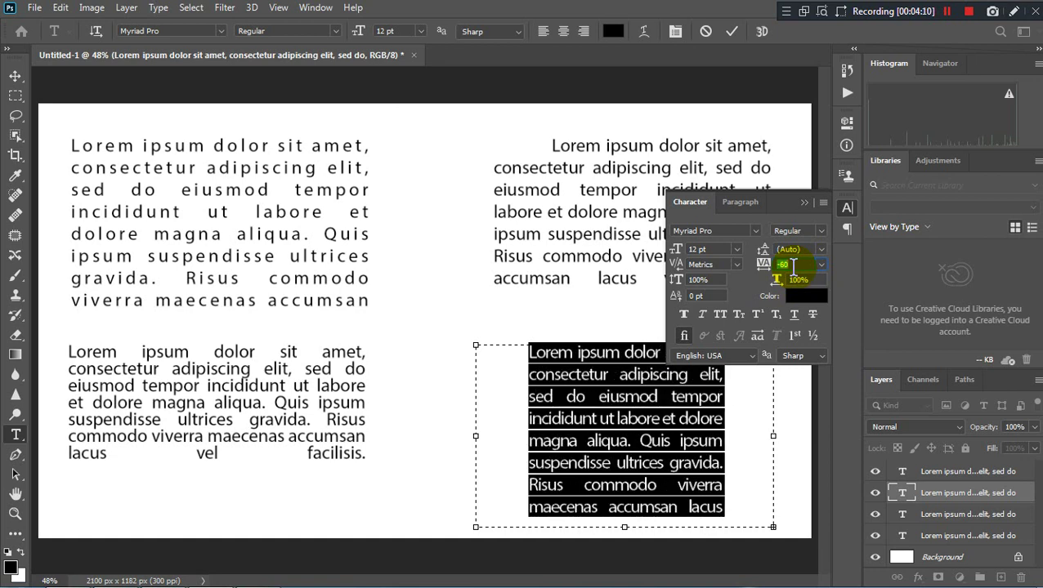
left_click(804, 202)
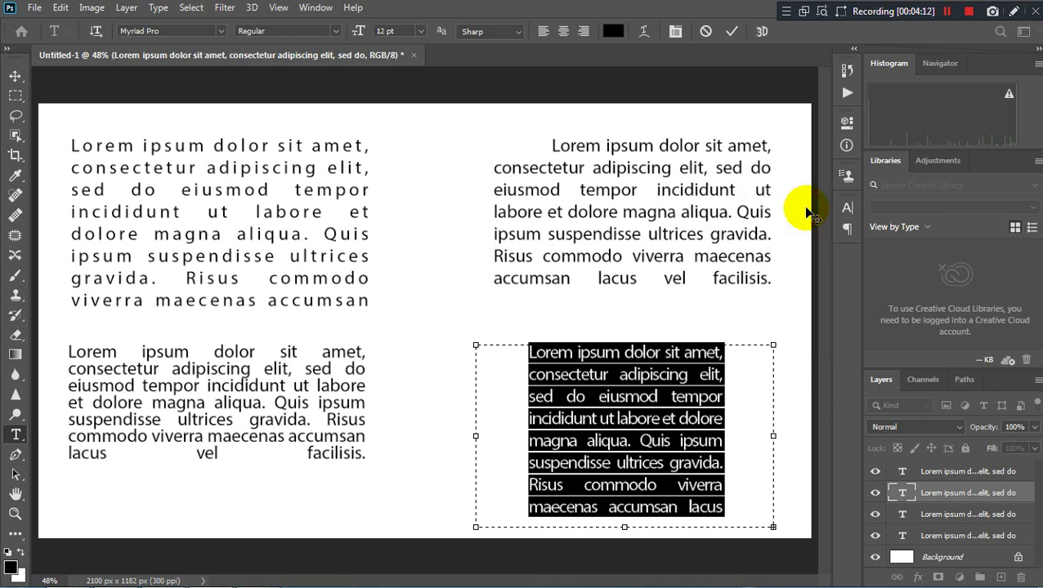
Commit the text and nudge the bottom-right paragraph slightly upward.
left_click(795, 273)
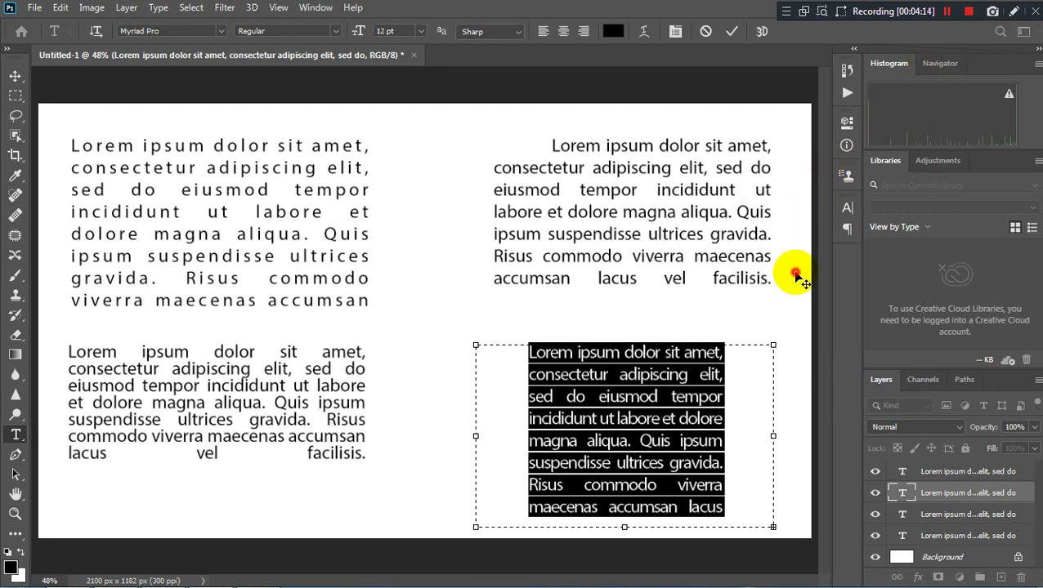
left_click(15, 76)
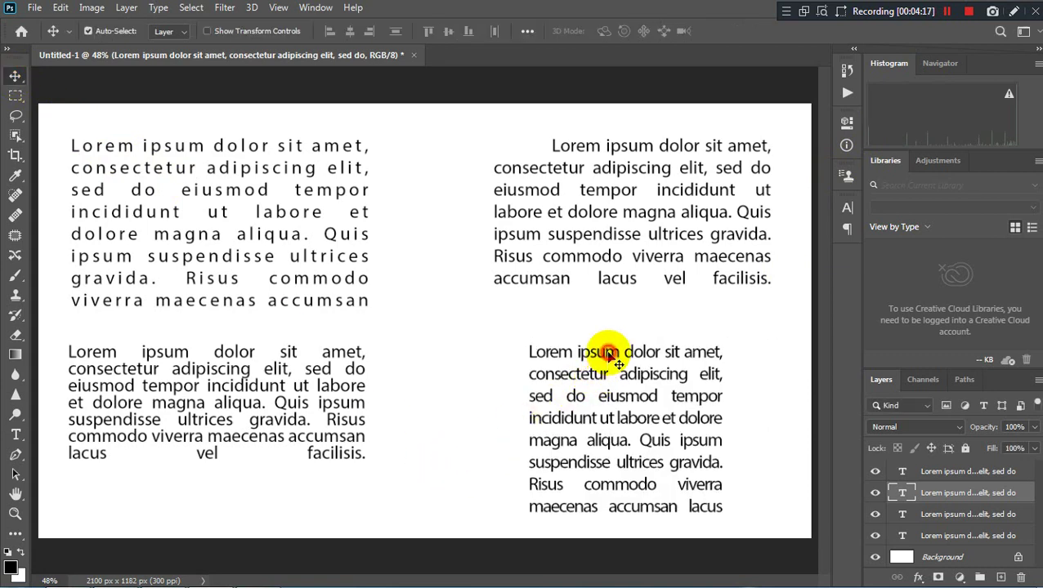
left_click_drag(609, 353, 609, 329)
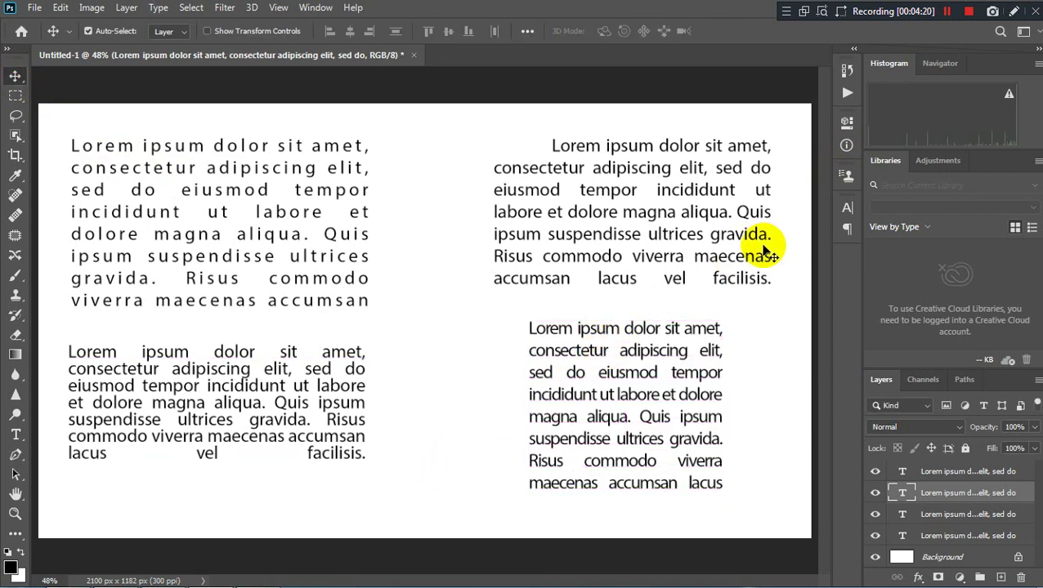